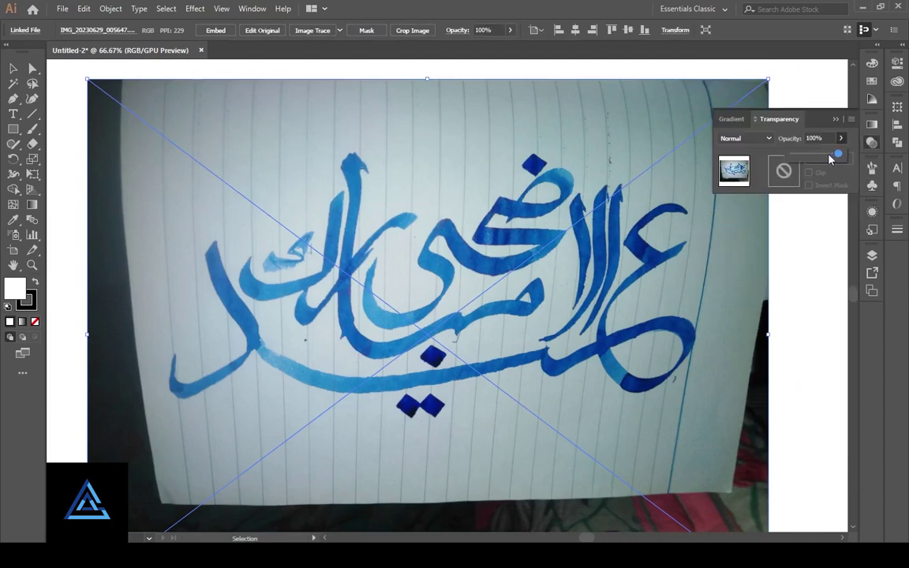
# Fade the sketch photo to about half opacity, then create a 70° calligraphic brush and make it active
pyautogui.moveTo(829, 158); pyautogui.dragTo(818, 156)
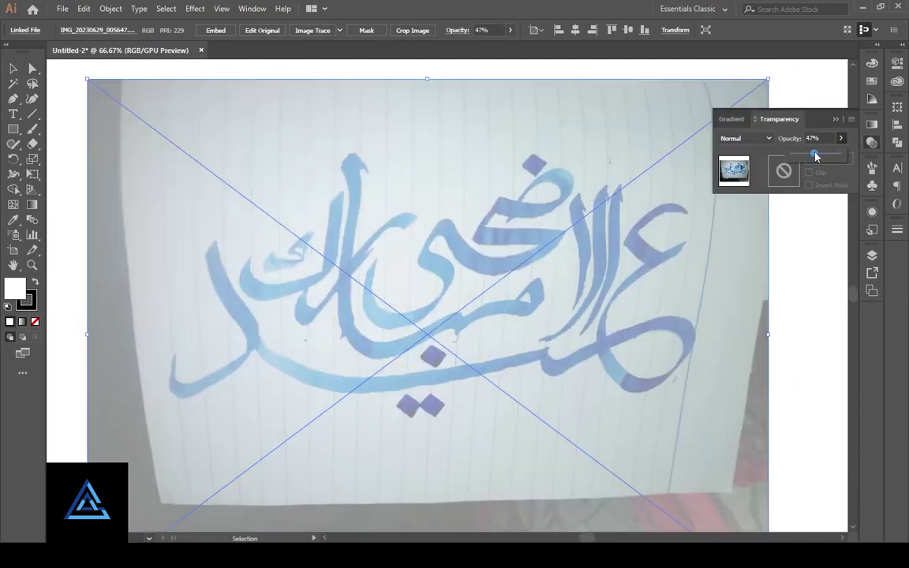
pyautogui.hotkey('ctrl', '2')
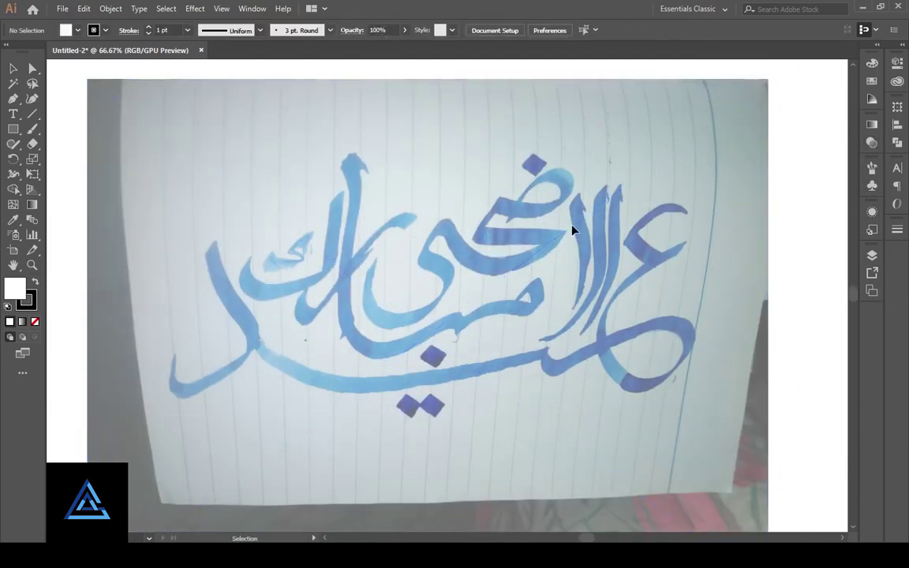
pyautogui.click(302, 30)
pyautogui.click(298, 128)
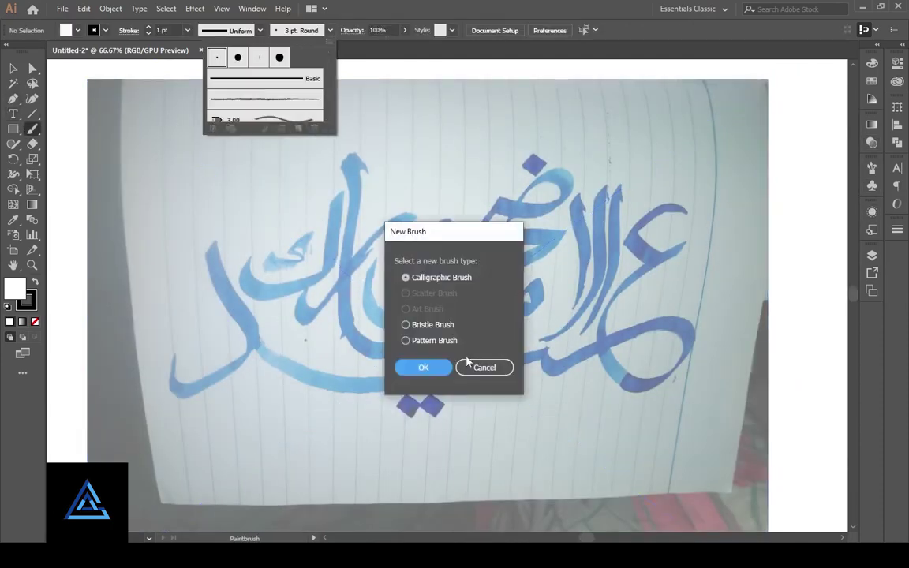
pyautogui.click(424, 367)
pyautogui.moveTo(465, 259)
pyautogui.mouseDown()
pyautogui.moveTo(480, 260)
pyautogui.moveTo(454, 298)
pyautogui.moveTo(434, 299)
pyautogui.moveTo(443, 314)
pyautogui.mouseUp()
pyautogui.click(610, 343)
pyautogui.click(300, 57)
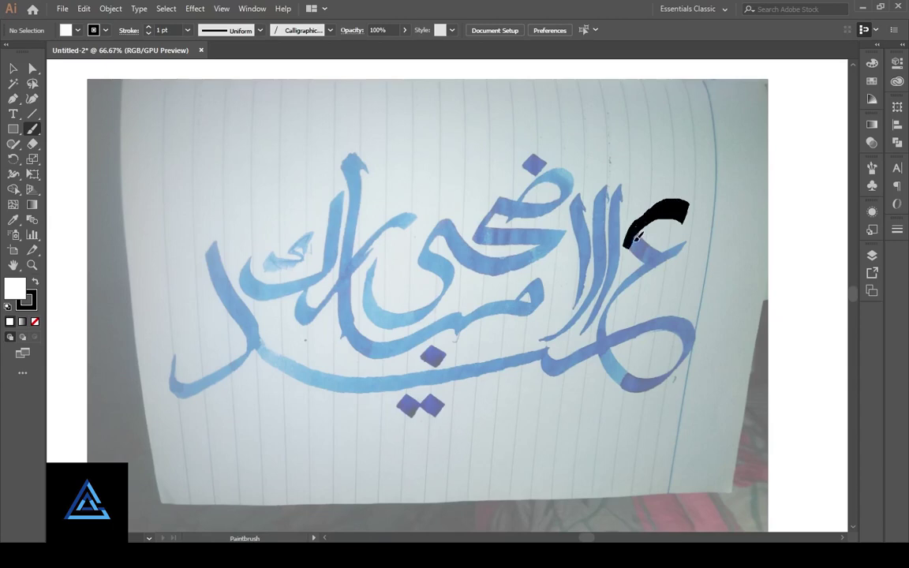
# Paint the ع's upper and lower curves and the long baseline with its left tail
pyautogui.moveTo(637, 237); pyautogui.dragTo(677, 246)
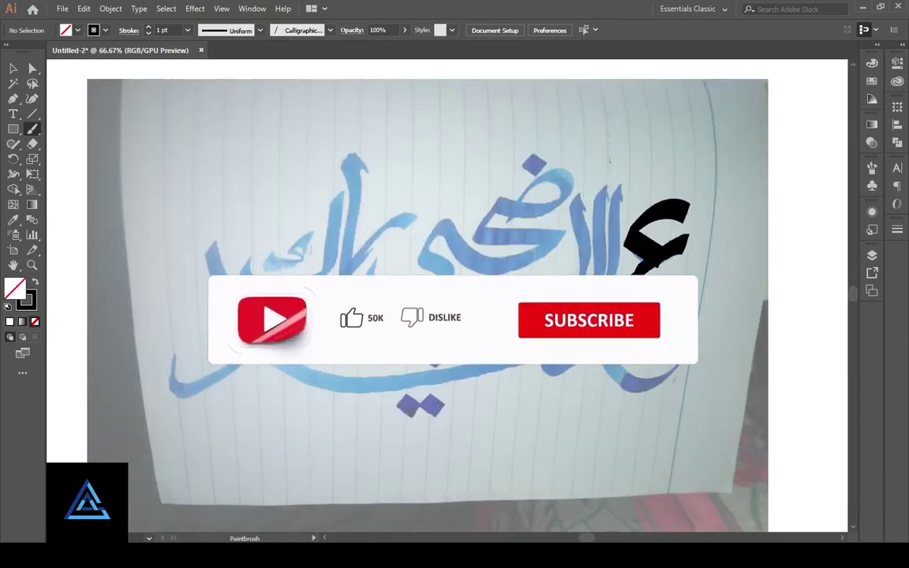
pyautogui.moveTo(635, 272)
pyautogui.mouseDown()
pyautogui.moveTo(670, 383)
pyautogui.moveTo(676, 367)
pyautogui.mouseUp()
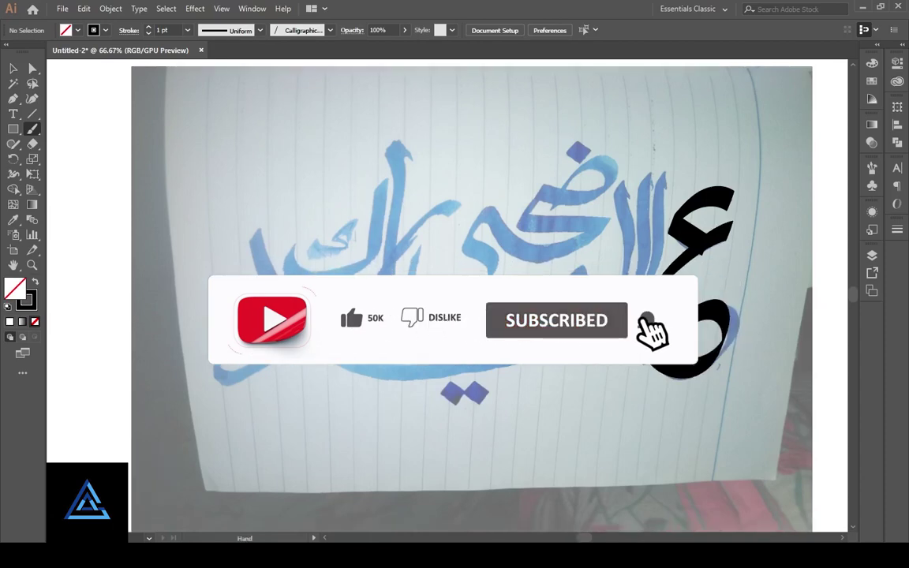
pyautogui.moveTo(544, 355); pyautogui.dragTo(315, 355)
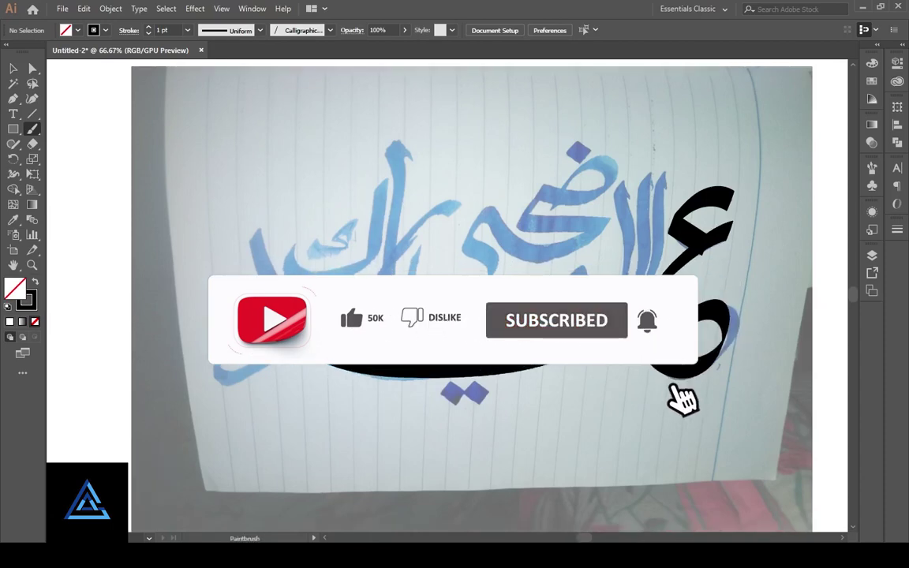
pyautogui.moveTo(254, 228); pyautogui.dragTo(262, 262)
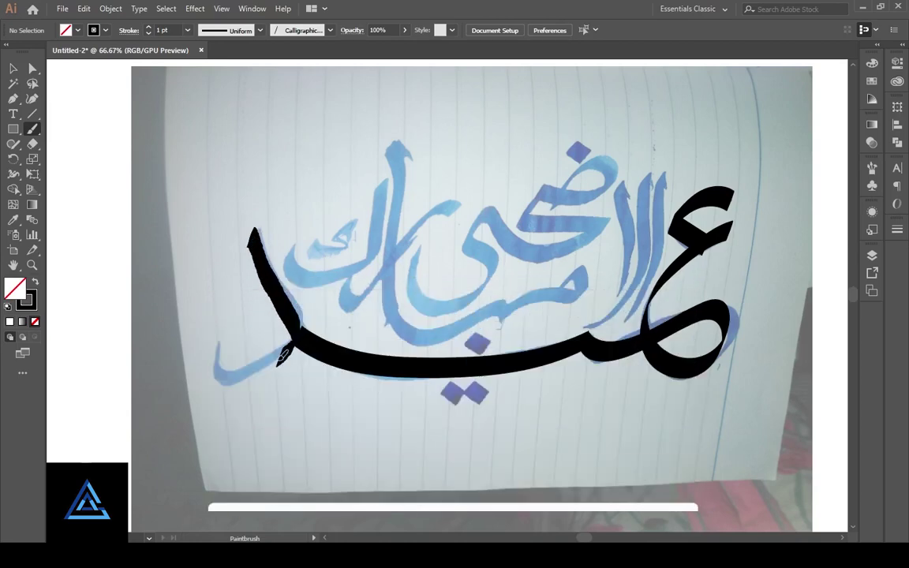
pyautogui.moveTo(276, 315); pyautogui.dragTo(224, 372)
# Trace the ض letterform and the م shape beneath it
pyautogui.press('v')
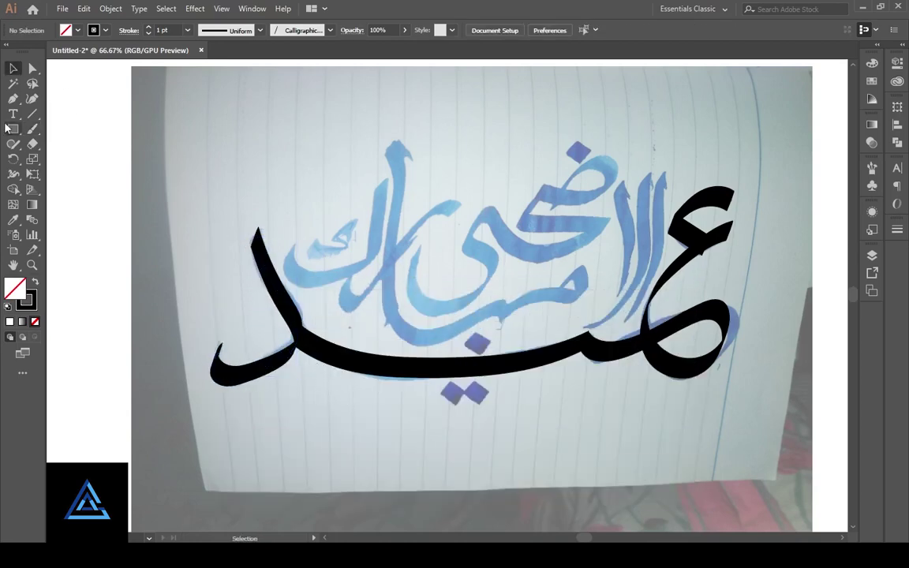
pyautogui.press('b')
pyautogui.moveTo(581, 167); pyautogui.dragTo(535, 197)
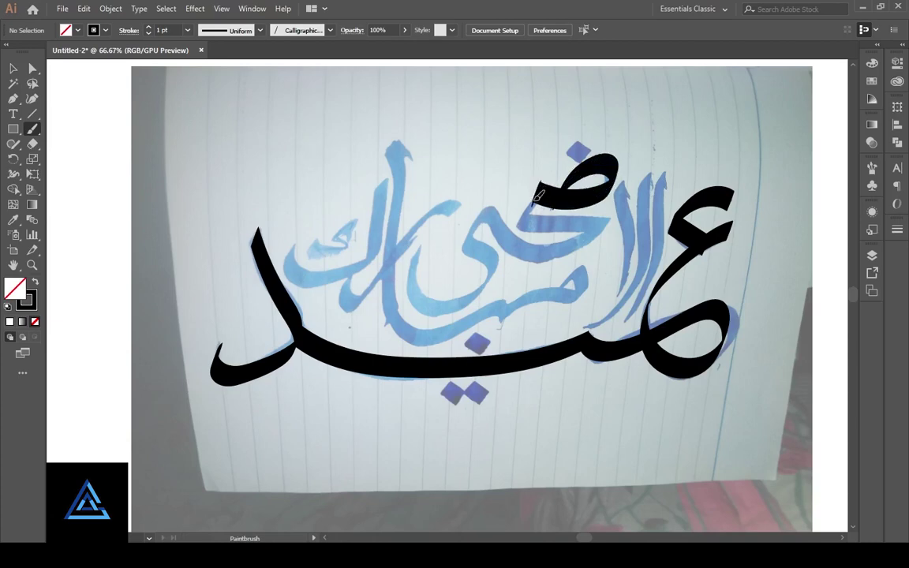
pyautogui.moveTo(542, 220)
pyautogui.mouseDown()
pyautogui.moveTo(608, 220)
pyautogui.moveTo(489, 212)
pyautogui.moveTo(408, 251)
pyautogui.mouseUp()
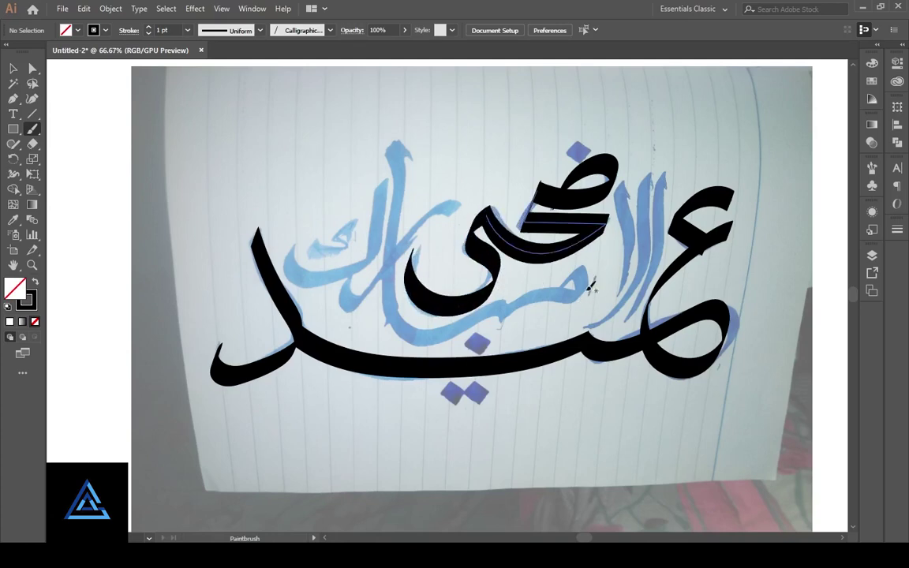
pyautogui.moveTo(538, 272); pyautogui.dragTo(586, 239)
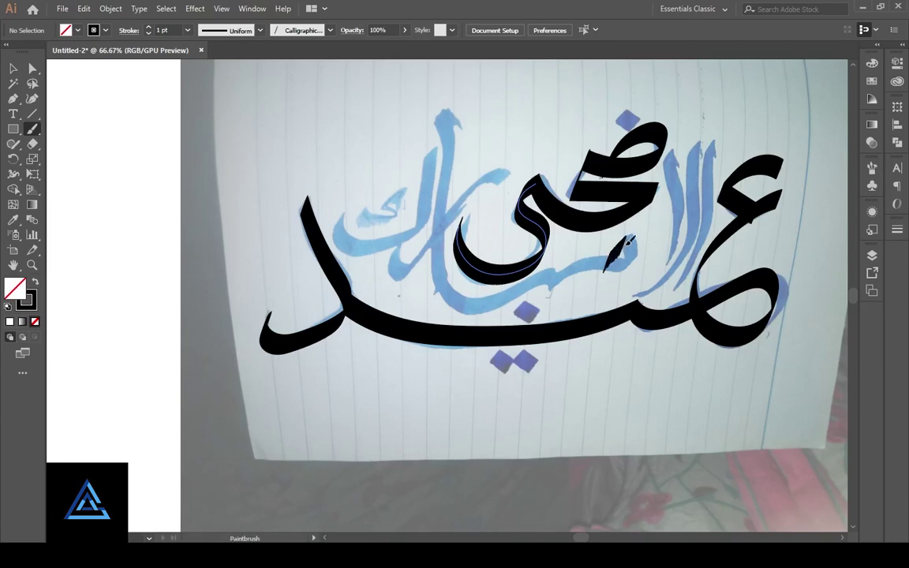
pyautogui.moveTo(629, 268)
pyautogui.mouseDown()
pyautogui.moveTo(569, 299)
pyautogui.moveTo(432, 271)
pyautogui.mouseUp()
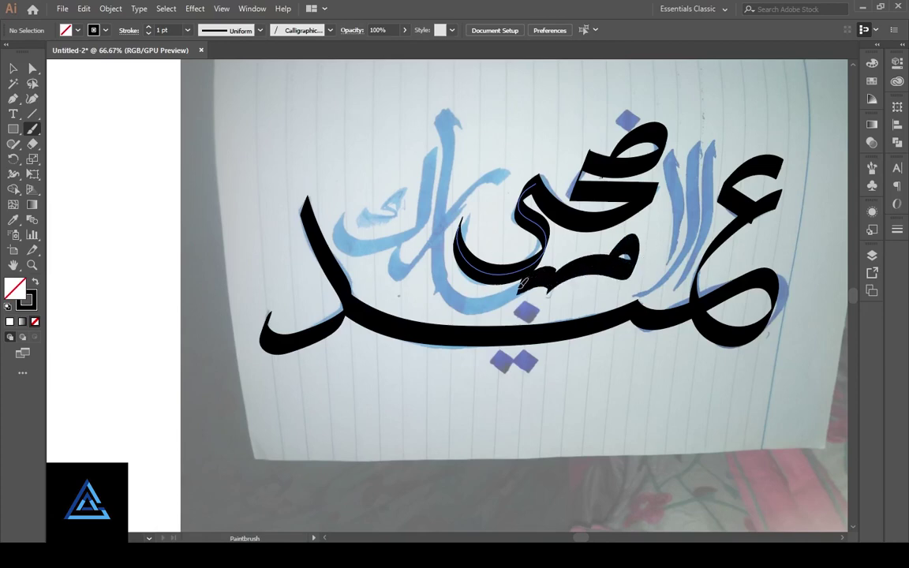
# Add a new calligraphic brush with 33° angle, 5% roundness and 44 pt size
pyautogui.click(330, 30)
pyautogui.click(297, 127)
pyautogui.click(422, 365)
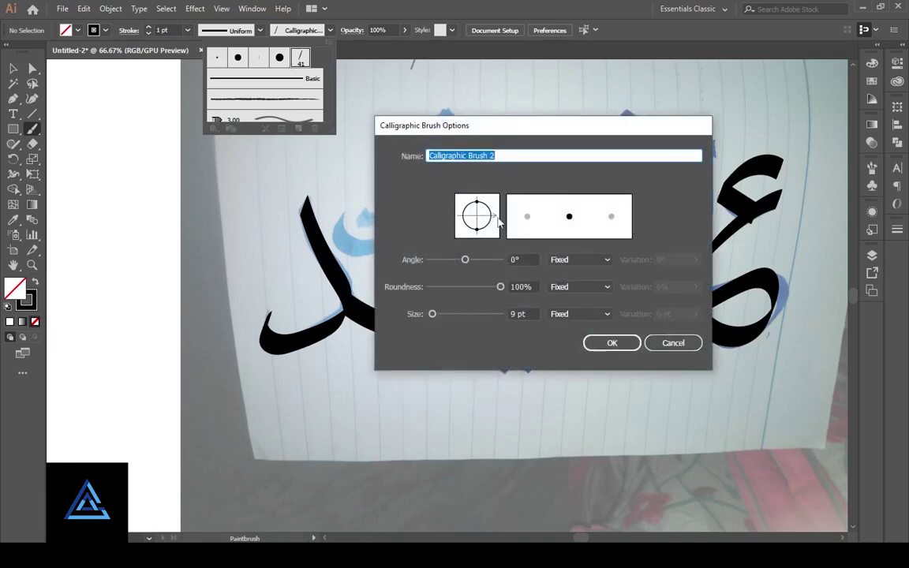
pyautogui.moveTo(498, 220); pyautogui.dragTo(496, 204)
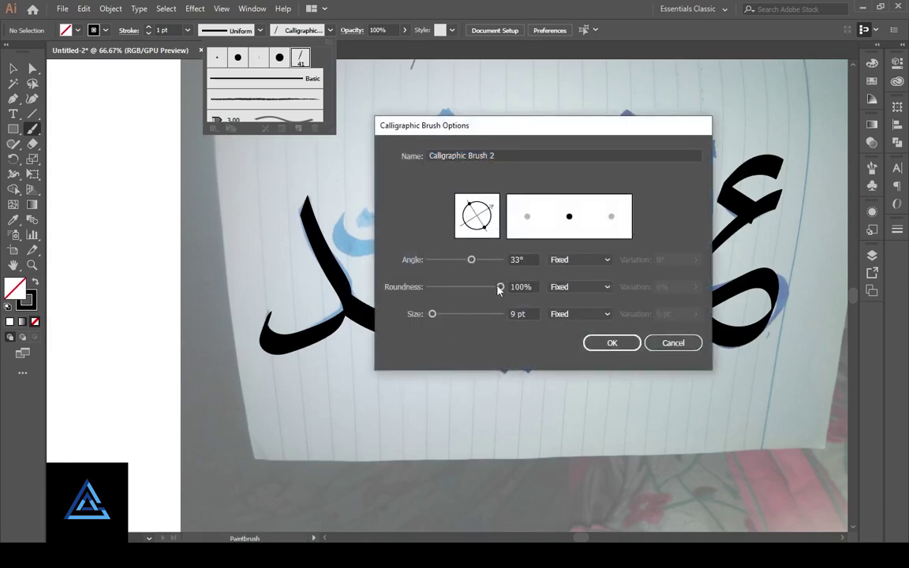
pyautogui.moveTo(499, 287)
pyautogui.mouseDown()
pyautogui.moveTo(436, 287)
pyautogui.moveTo(448, 320)
pyautogui.mouseUp()
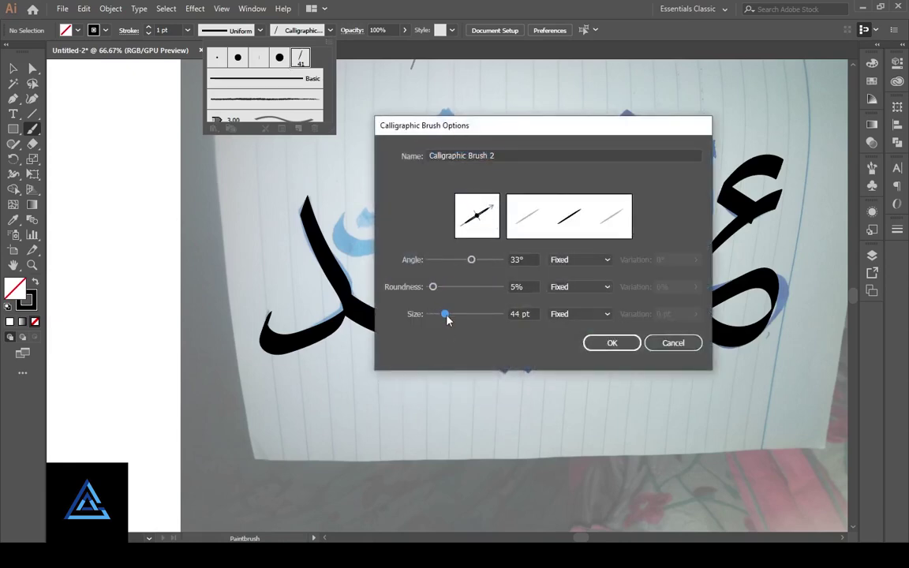
pyautogui.click(611, 343)
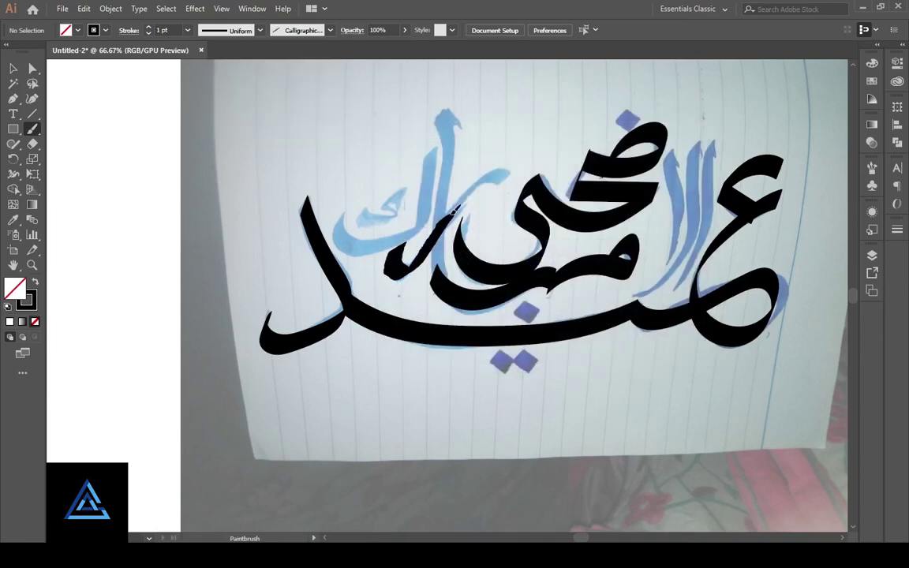
# Paint the slanted stroke above the ك and two tall alif strokes beside the ع
pyautogui.moveTo(498, 175); pyautogui.dragTo(500, 173)
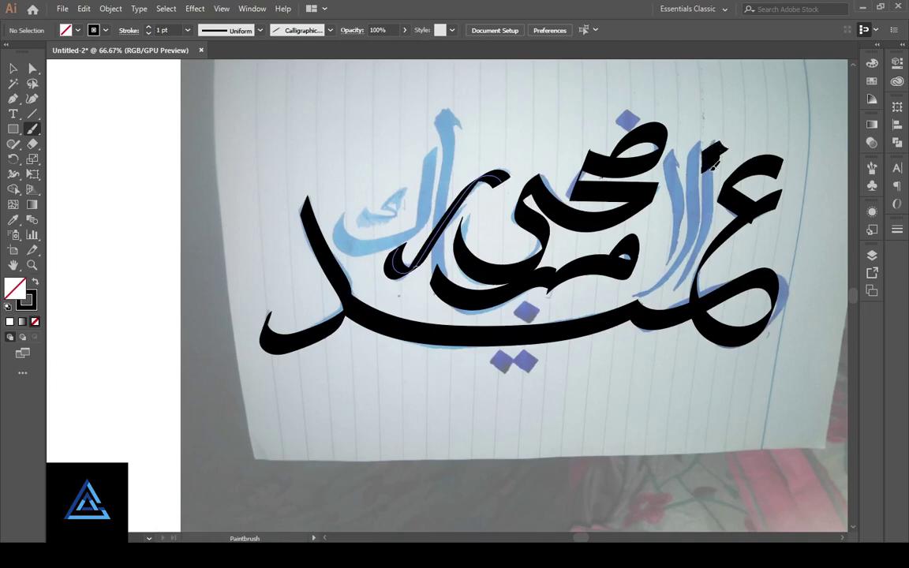
pyautogui.moveTo(712, 162); pyautogui.dragTo(676, 289)
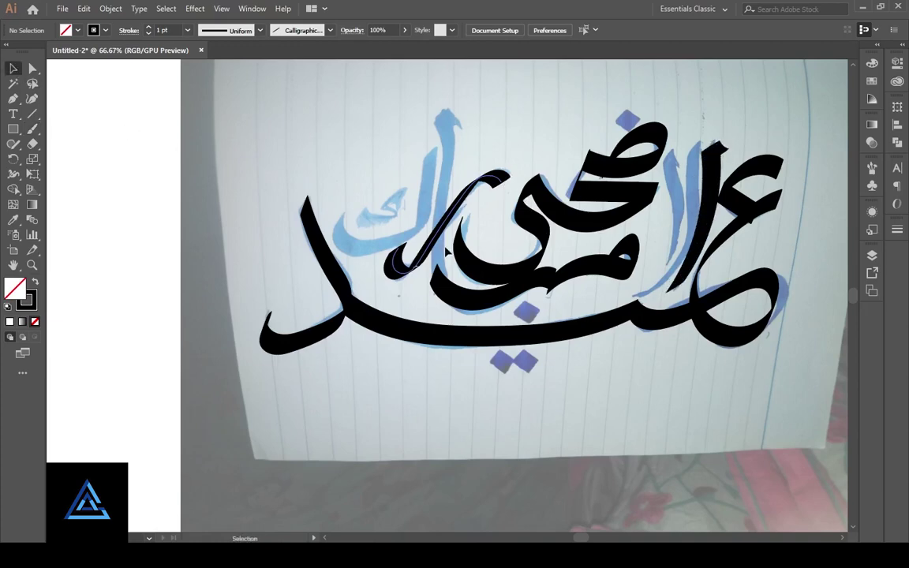
pyautogui.keyDown('ctrl'); pyautogui.click(241, 193); pyautogui.keyUp('ctrl')
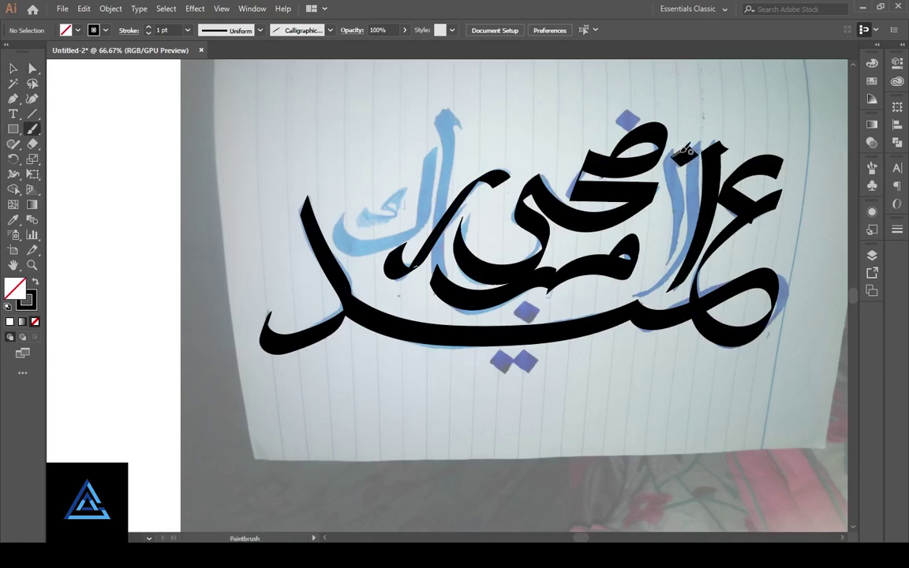
pyautogui.moveTo(687, 175); pyautogui.dragTo(670, 264)
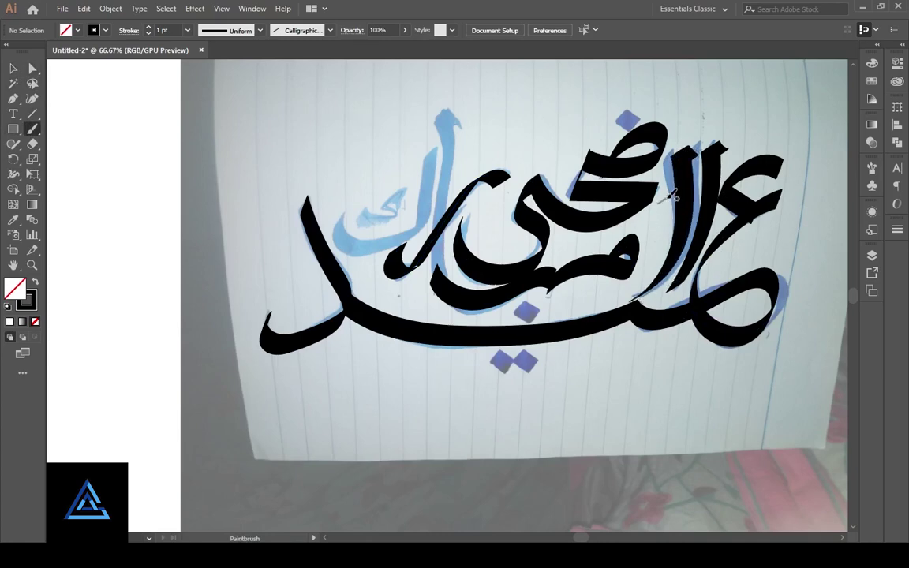
pyautogui.click(13, 68)
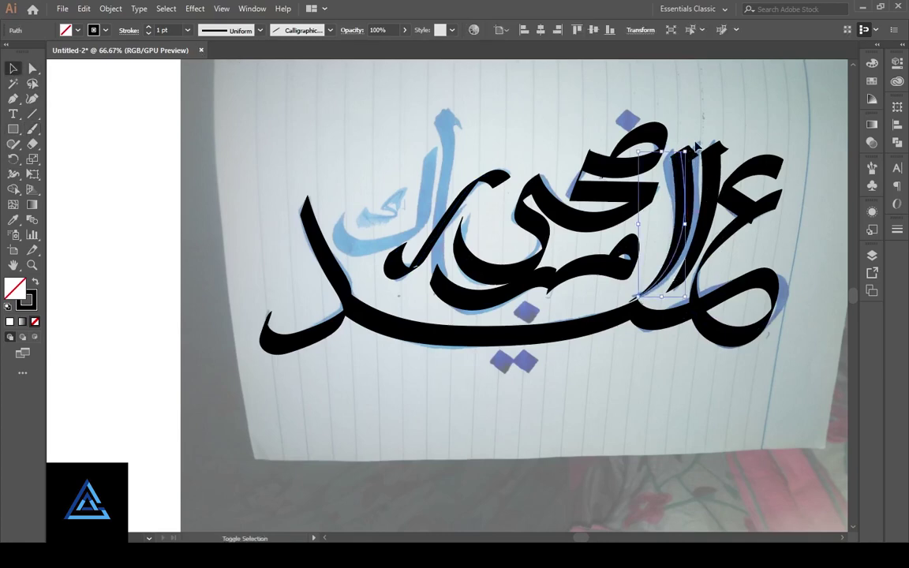
# Move the small tip shape from the alif onto the neighbouring alif
pyautogui.scroll(2, 699, 142)
pyautogui.click(499, 152)
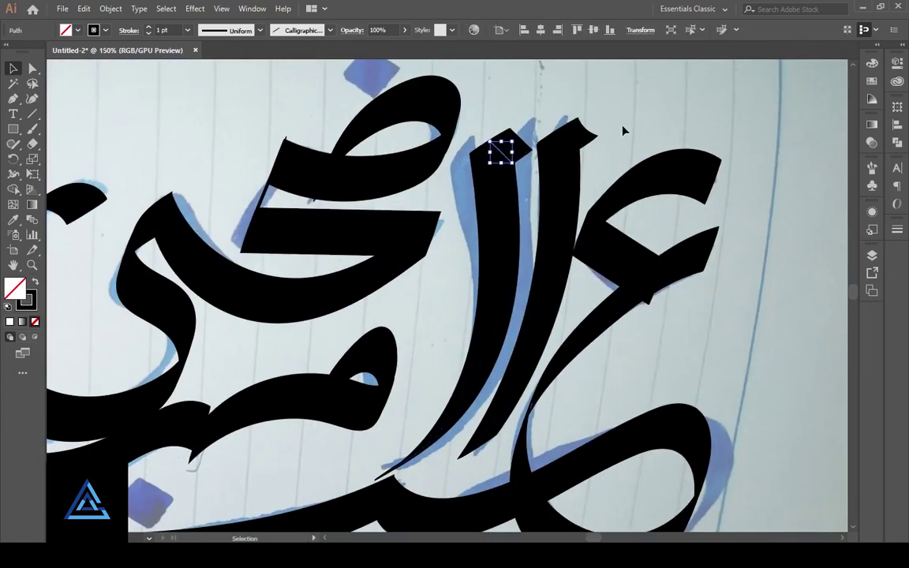
pyautogui.moveTo(505, 150); pyautogui.dragTo(570, 139)
pyautogui.click(571, 78)
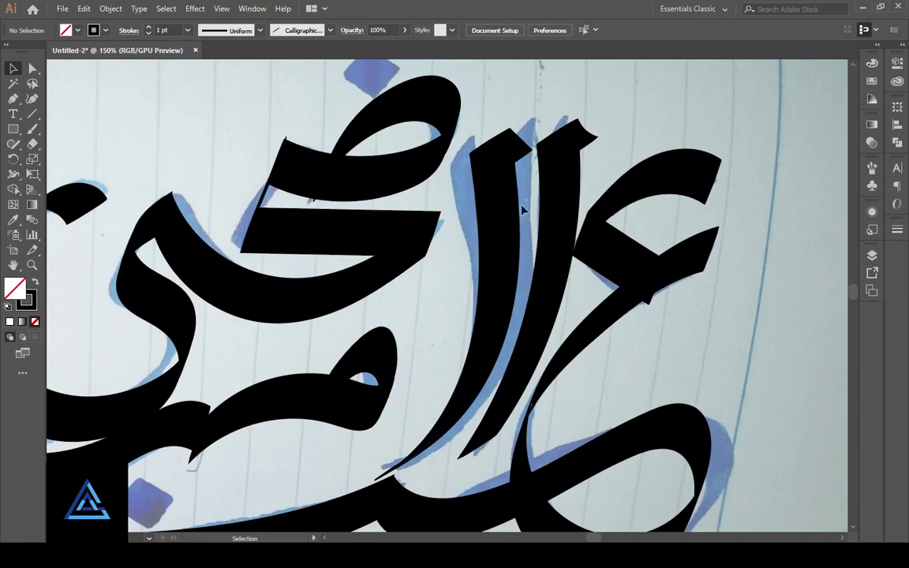
pyautogui.click(504, 145)
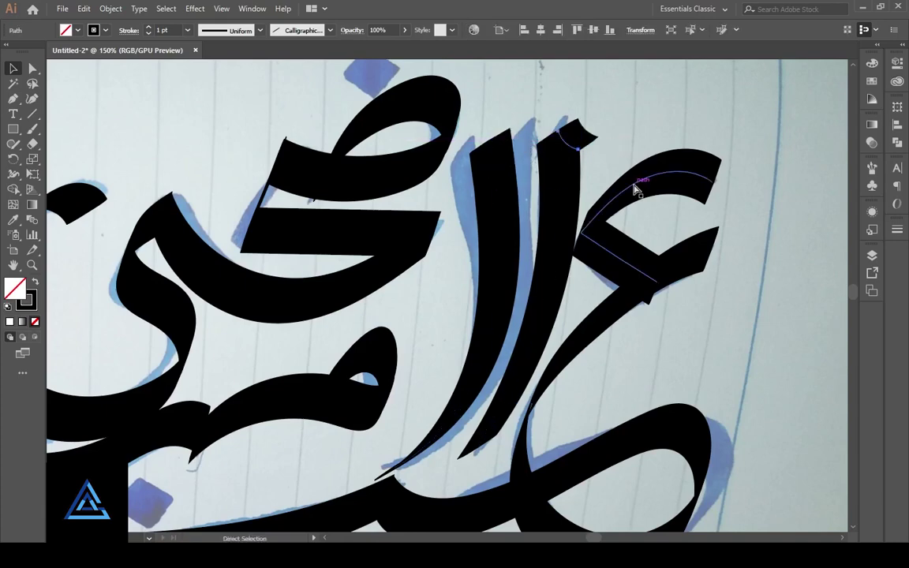
# Paint a thin stroke for the left alif, then shrink, tilt and widen it to match the sketch
pyautogui.press('b')
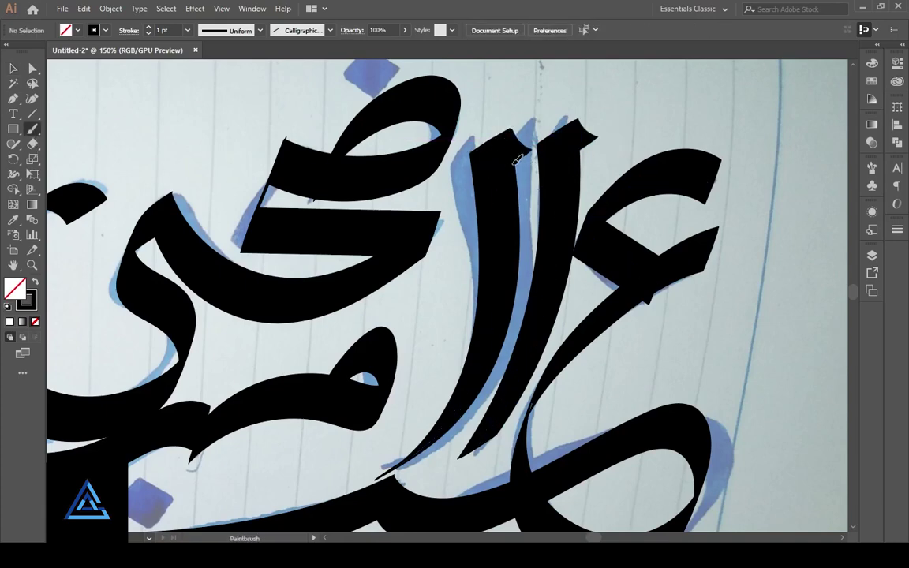
pyautogui.moveTo(491, 142); pyautogui.dragTo(379, 477)
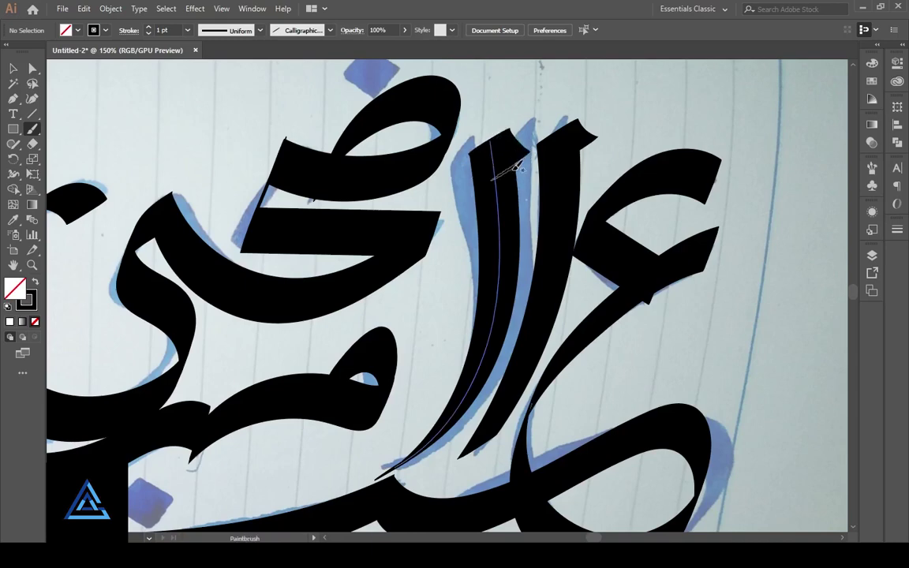
pyautogui.moveTo(498, 236); pyautogui.dragTo(471, 242)
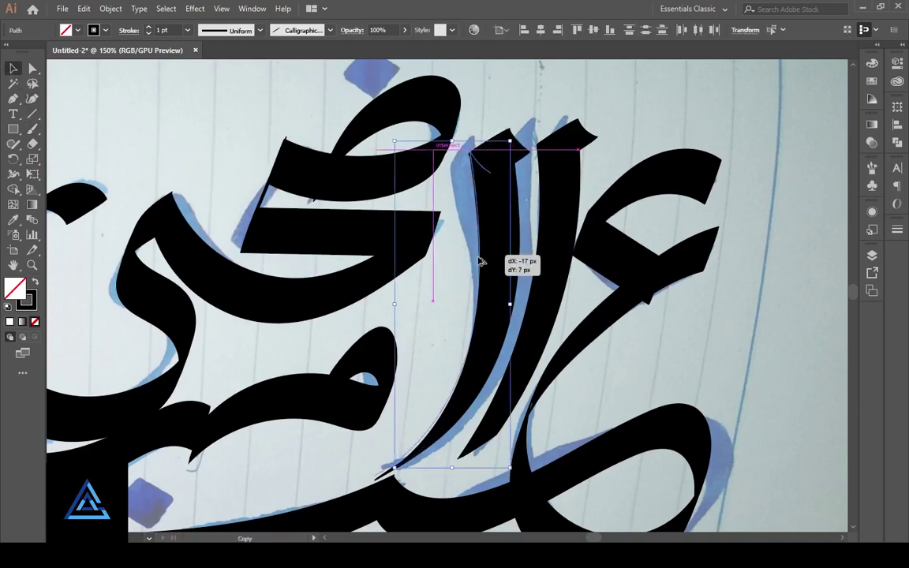
pyautogui.moveTo(466, 474); pyautogui.dragTo(448, 427)
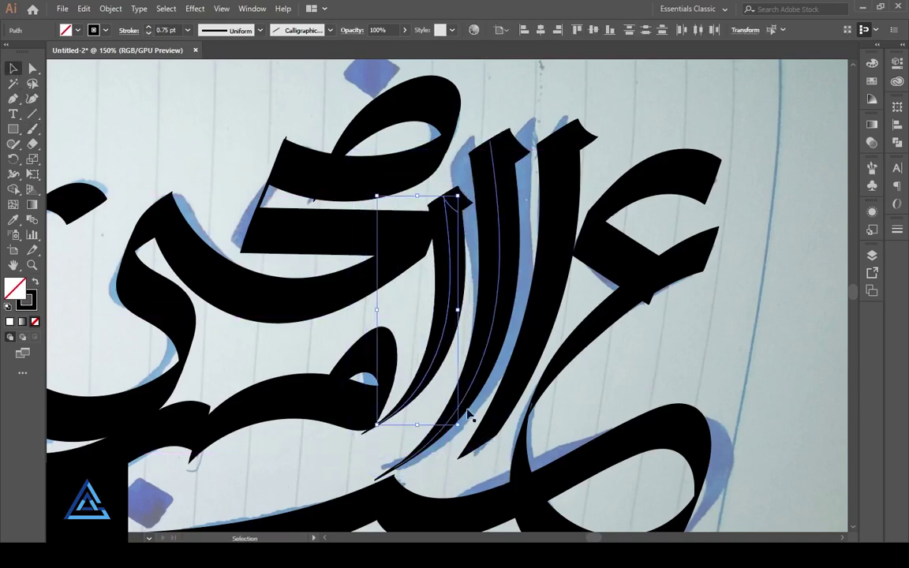
pyautogui.moveTo(437, 342); pyautogui.dragTo(448, 318)
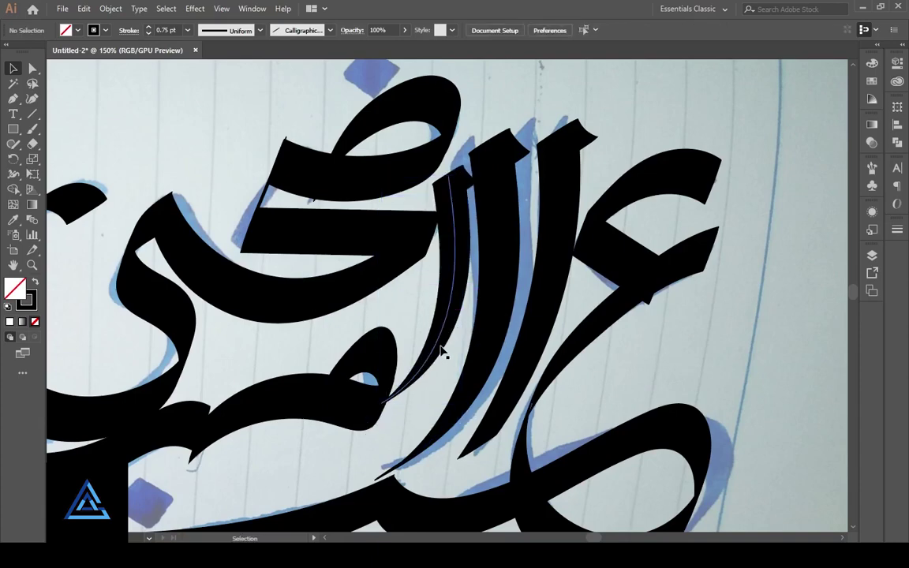
pyautogui.moveTo(464, 177); pyautogui.dragTo(456, 172)
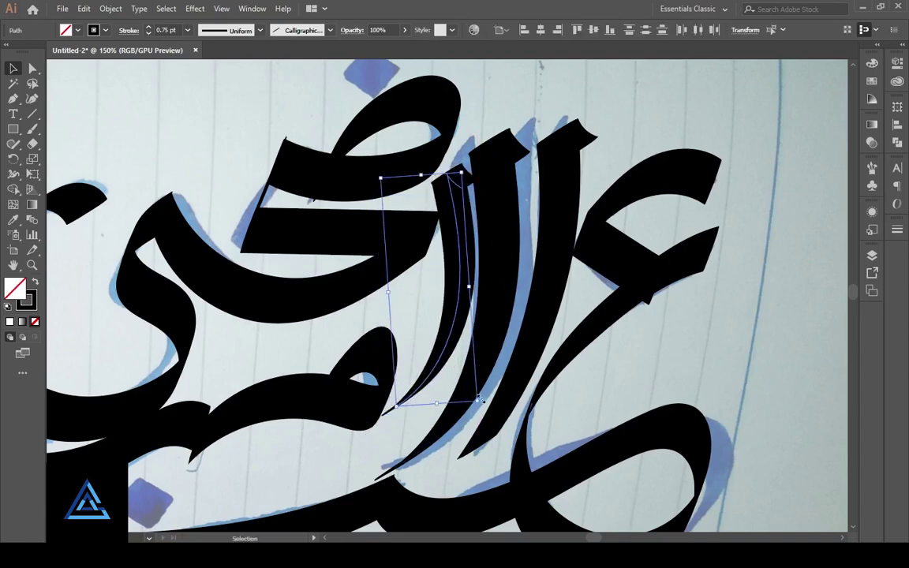
pyautogui.moveTo(470, 401); pyautogui.dragTo(488, 400)
# Nudge the alif left and paint the alif-top and kaf strokes along the blue sketch
pyautogui.press('Left')
pyautogui.press('Left')
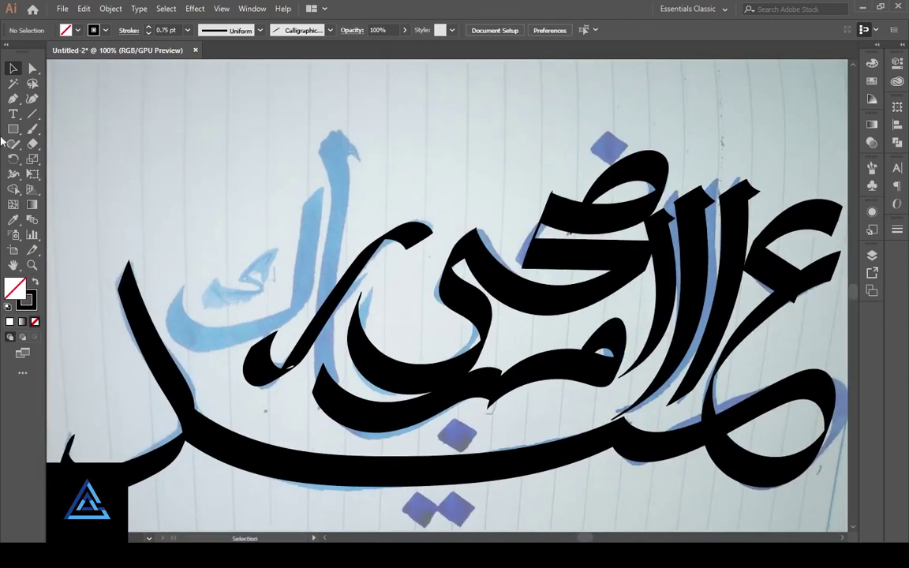
pyautogui.click(31, 128)
pyautogui.moveTo(340, 146); pyautogui.dragTo(336, 397)
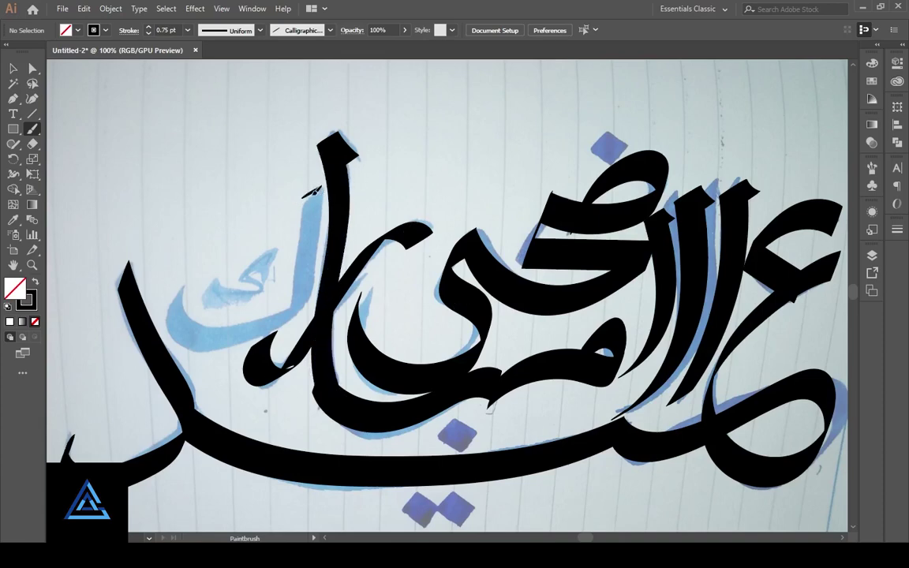
pyautogui.moveTo(314, 190)
pyautogui.mouseDown()
pyautogui.moveTo(278, 239)
pyautogui.moveTo(264, 291)
pyautogui.moveTo(193, 307)
pyautogui.moveTo(211, 282)
pyautogui.mouseUp()
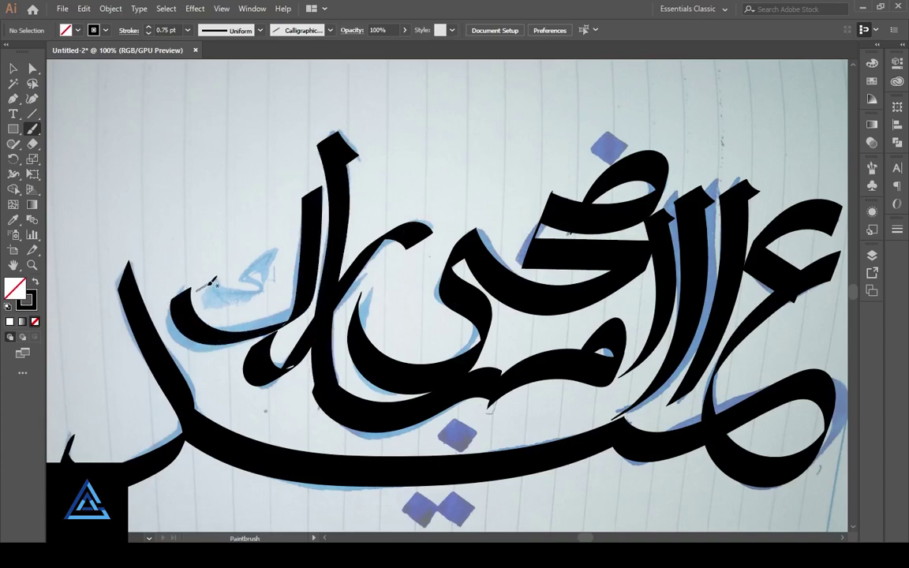
pyautogui.hotkey('ctrl', 'z')
pyautogui.moveTo(175, 310)
pyautogui.mouseDown()
pyautogui.moveTo(251, 293)
pyautogui.moveTo(277, 246)
pyautogui.moveTo(313, 212)
pyautogui.mouseUp()
# Repaint the kaf with the angled calligraphic brush to reshape it
pyautogui.click(330, 30)
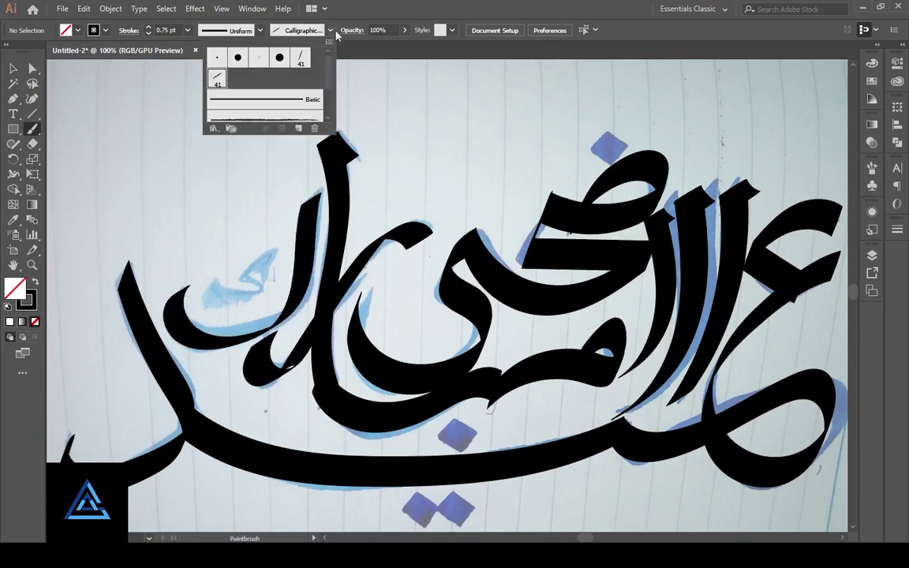
pyautogui.click(273, 59)
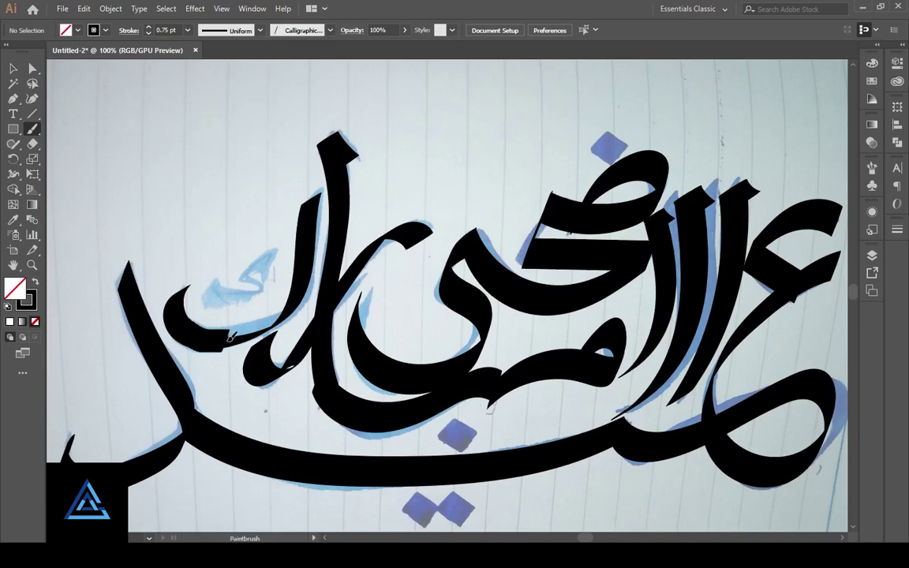
pyautogui.moveTo(303, 215); pyautogui.dragTo(195, 326)
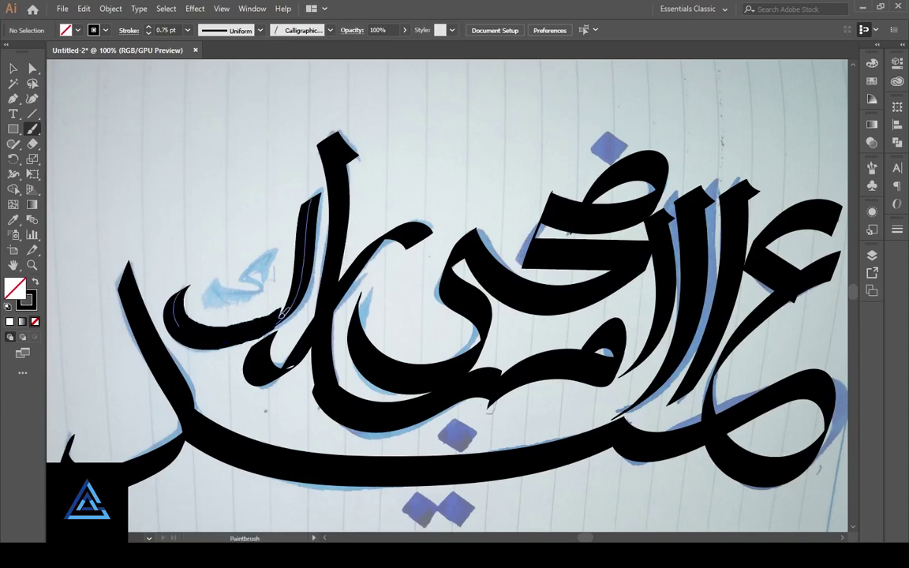
pyautogui.hotkey('ctrl', 'shift', 'a')
# Select the tall alef and meem strokes for adjustment
pyautogui.scroll(1, 363, 260)
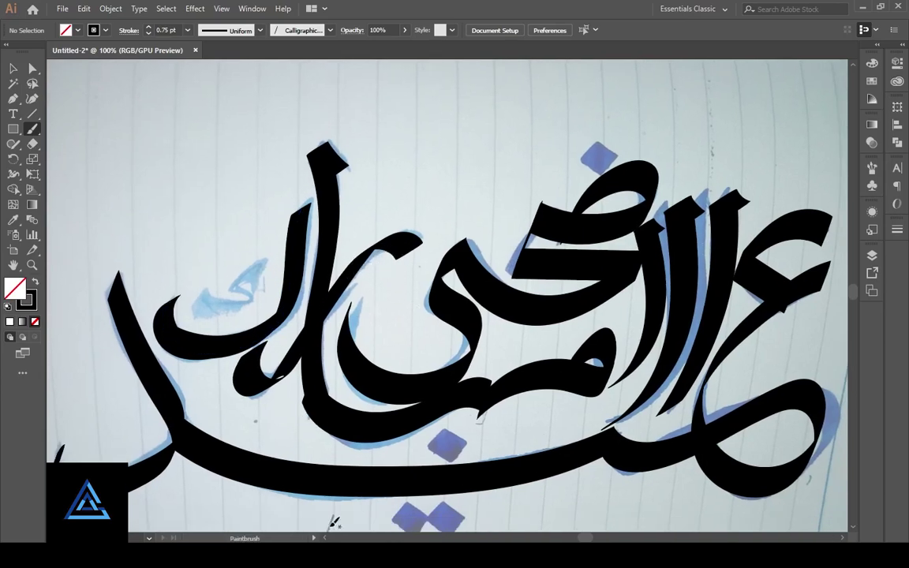
pyautogui.press('ctrl')
pyautogui.keyDown('ctrl'); pyautogui.click(312, 360); pyautogui.keyUp('ctrl')
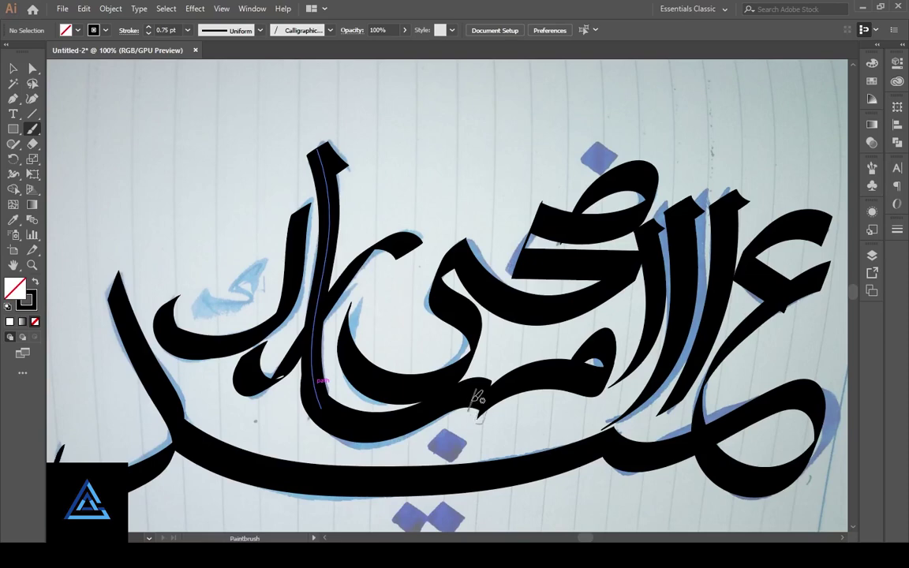
pyautogui.press('v')
pyautogui.click(585, 398)
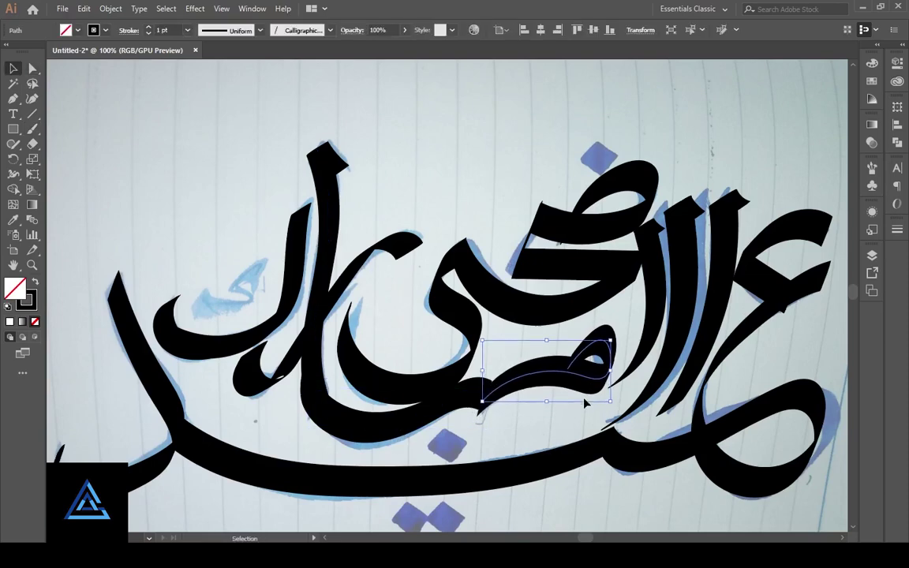
pyautogui.hscroll(-2, 442, 422)
# Shift the tall alif and bowl strokes slightly left to match the sketch
pyautogui.click(385, 414)
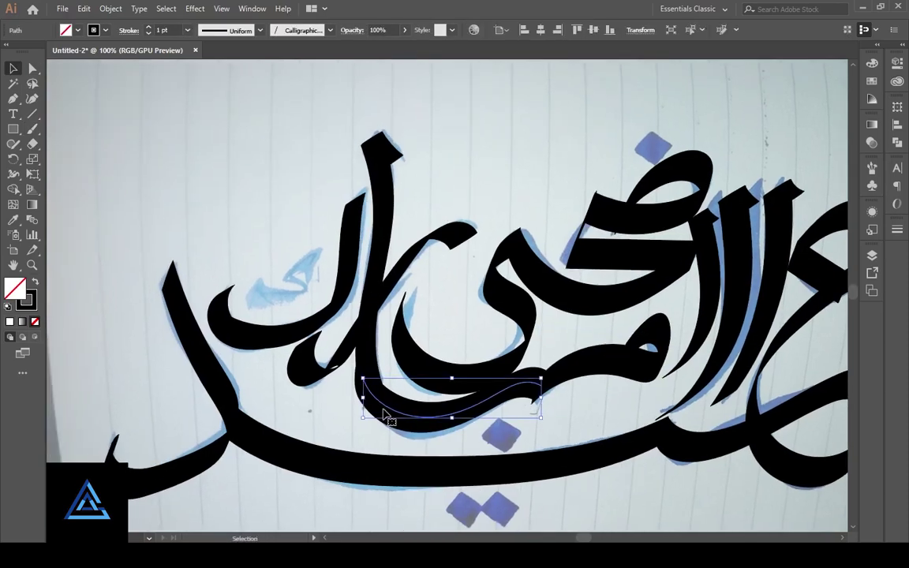
pyautogui.click(323, 410)
pyautogui.moveTo(344, 415)
pyautogui.mouseDown()
pyautogui.moveTo(253, 410)
pyautogui.moveTo(361, 417)
pyautogui.mouseUp()
pyautogui.click(269, 334)
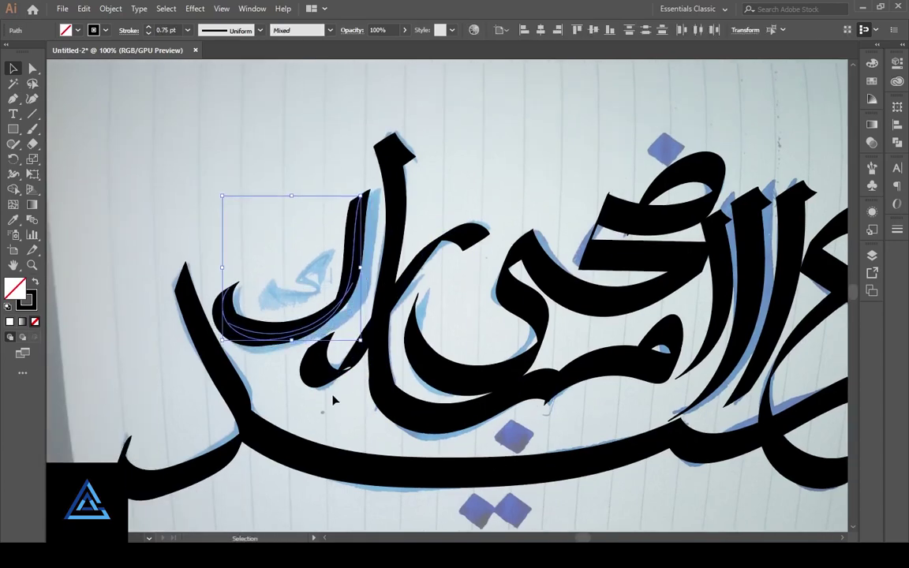
pyautogui.click(383, 395)
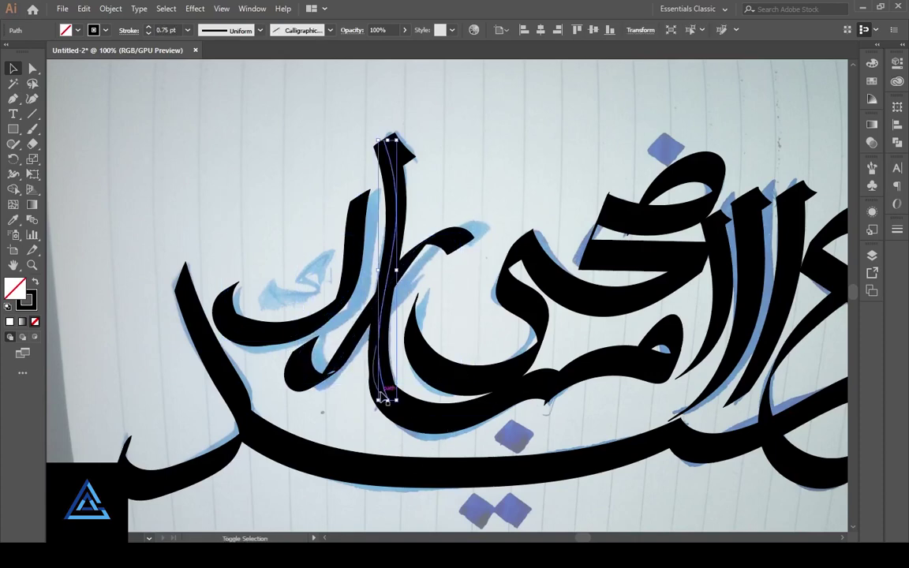
pyautogui.keyDown('shift'); pyautogui.click(583, 379); pyautogui.keyUp('shift')
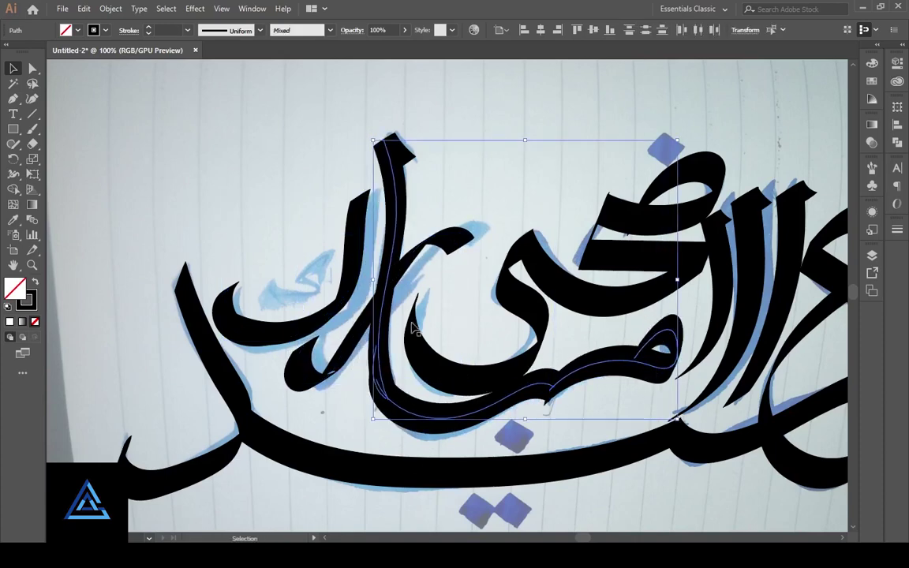
pyautogui.moveTo(411, 161); pyautogui.dragTo(404, 160)
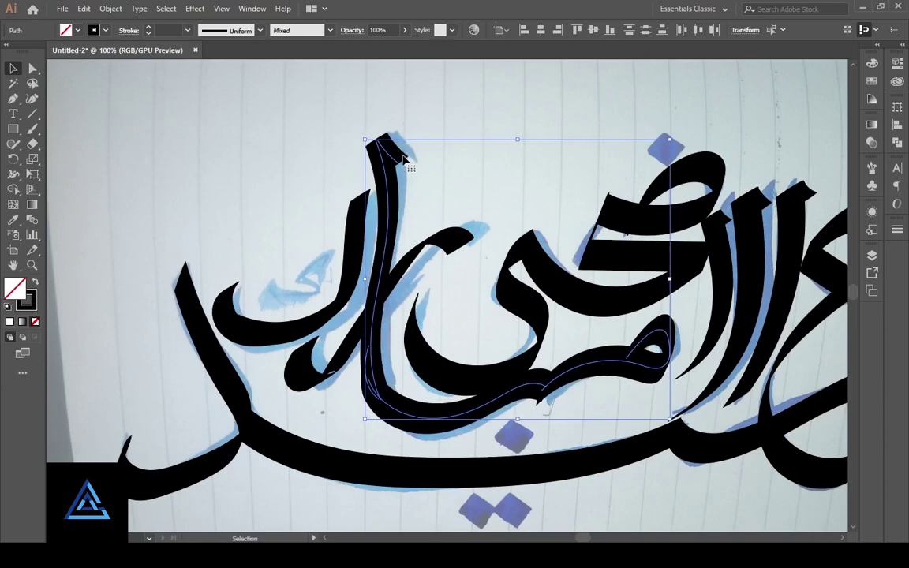
# Nudge the sad stroke left and up, and enlarge the right alif stroke
pyautogui.click(640, 226)
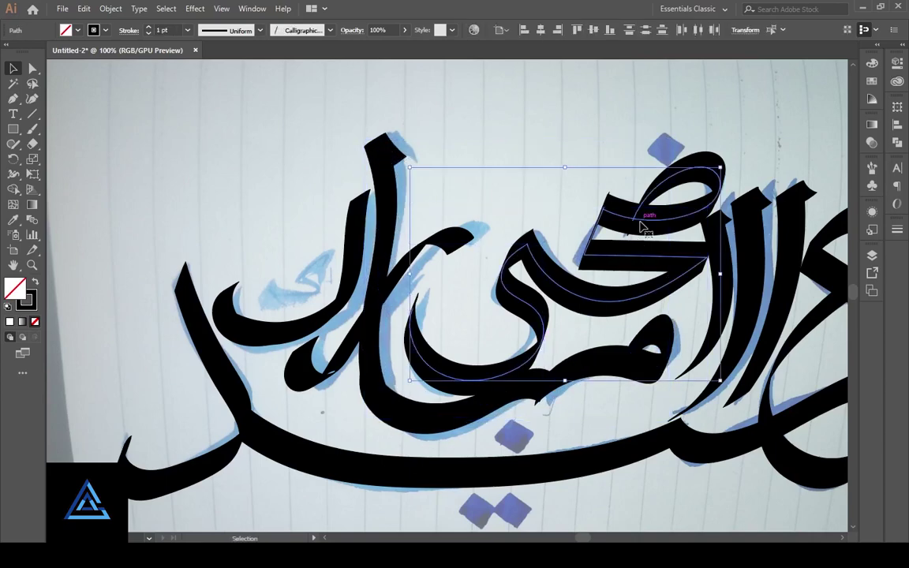
pyautogui.hotkey('shift', 'Left')
pyautogui.hotkey('shift', 'Left')
pyautogui.hotkey('shift', 'Left')
pyautogui.hotkey('shift', 'Up')
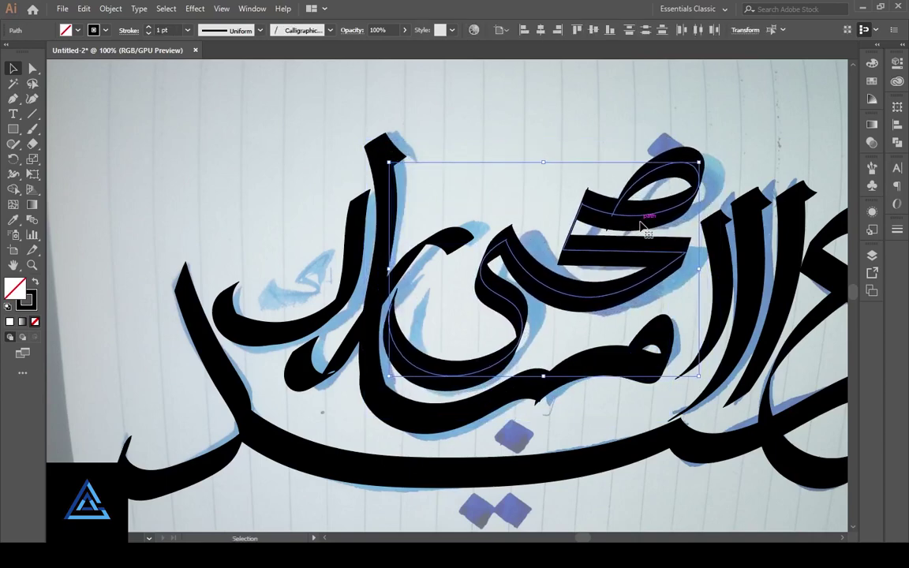
pyautogui.moveTo(539, 199); pyautogui.dragTo(390, 170)
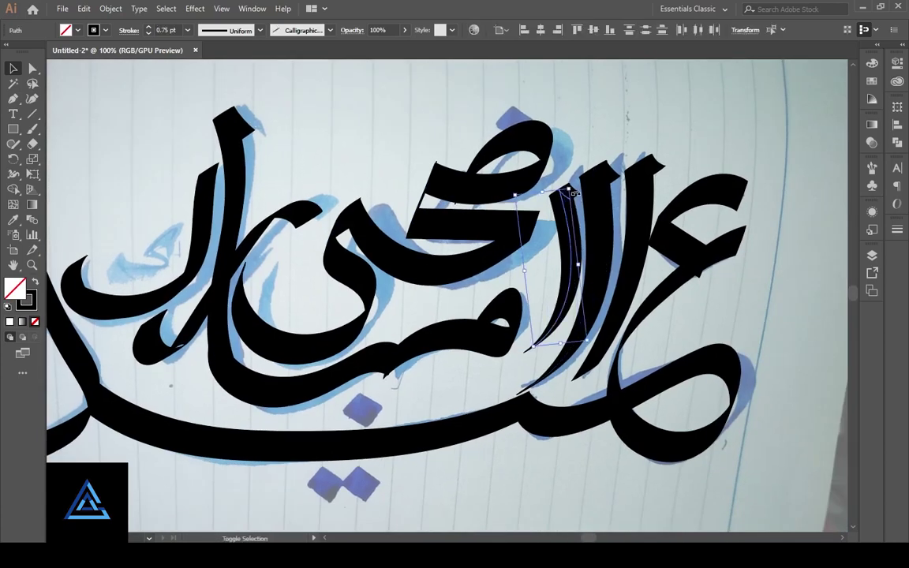
pyautogui.click(576, 195)
pyautogui.moveTo(578, 192); pyautogui.dragTo(655, 170)
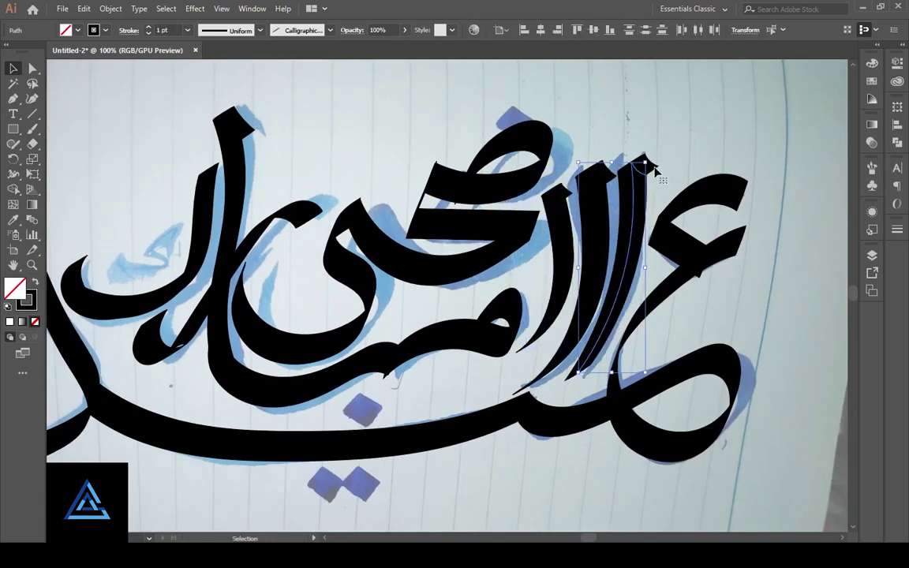
pyautogui.click(700, 342)
pyautogui.scroll(-3, 700, 343)
pyautogui.scroll(3, 334, 91)
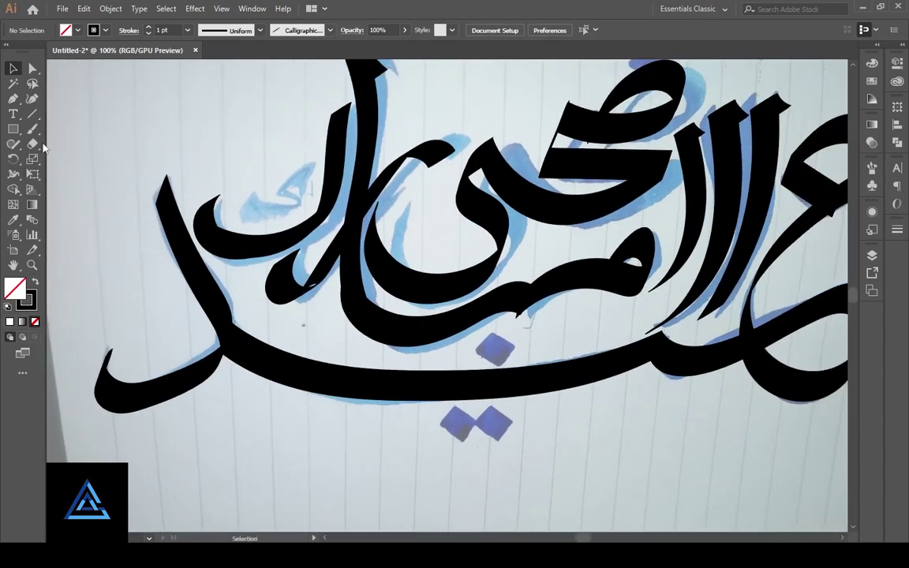
# Paint a black diamond dot and place copies on the upper sketch diamonds
pyautogui.press('b')
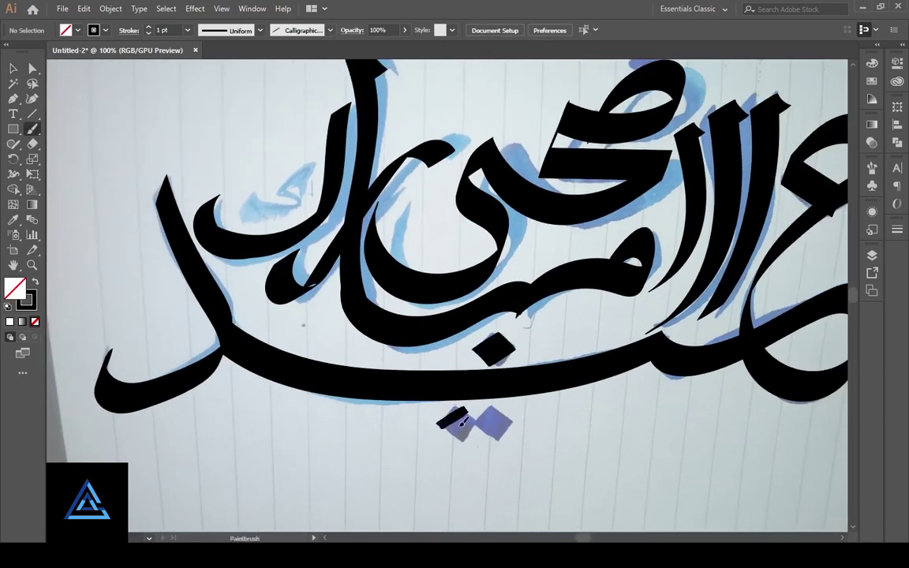
pyautogui.moveTo(462, 422)
pyautogui.mouseDown()
pyautogui.moveTo(504, 432)
pyautogui.moveTo(493, 348)
pyautogui.mouseUp()
pyautogui.press('v')
pyautogui.moveTo(544, 376); pyautogui.dragTo(389, 447)
pyautogui.moveTo(320, 418); pyautogui.dragTo(447, 126)
pyautogui.scroll(2, 557, 107)
# Try repainting the ع's top hook with a different calligraphic brush, then undo it
pyautogui.click(631, 252)
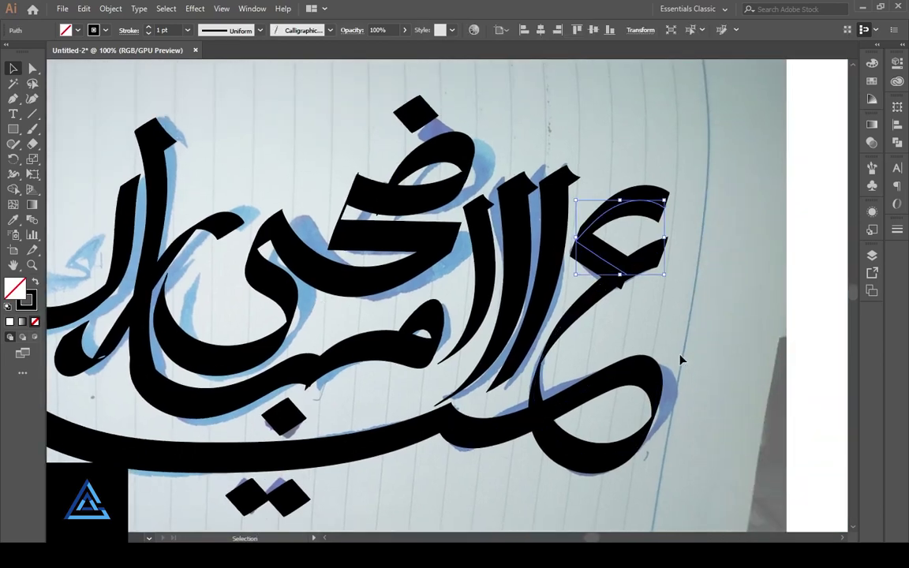
pyautogui.click(681, 359)
pyautogui.click(329, 30)
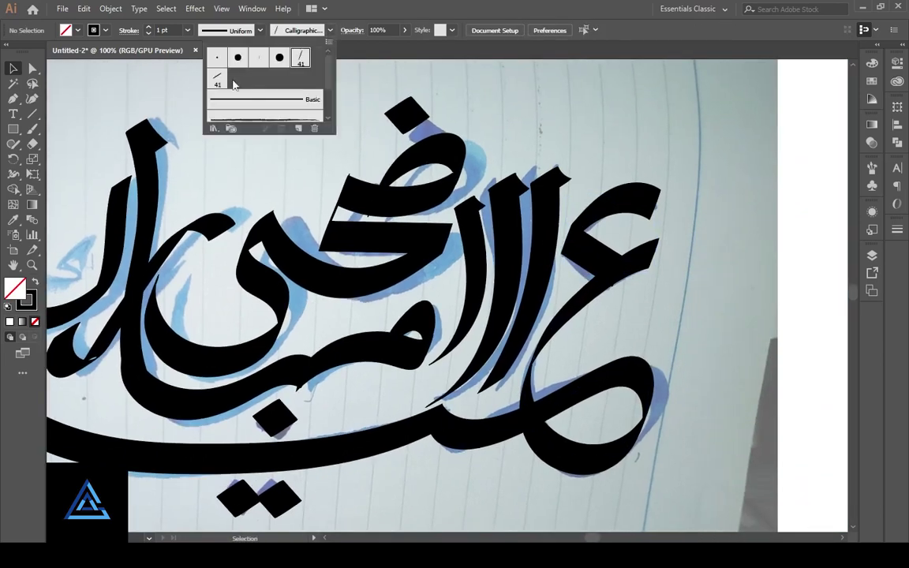
pyautogui.click(233, 85)
pyautogui.click(32, 131)
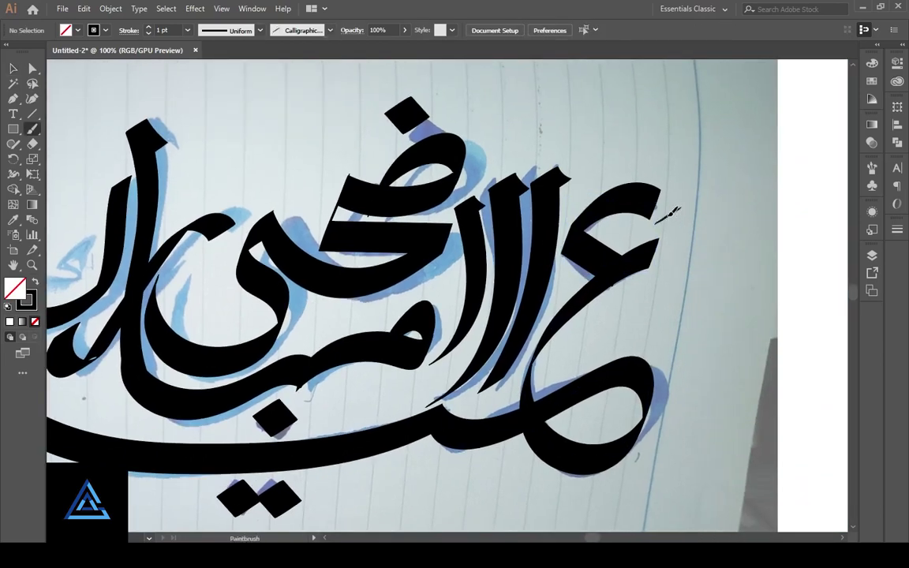
pyautogui.moveTo(648, 194)
pyautogui.mouseDown()
pyautogui.moveTo(662, 212)
pyautogui.moveTo(641, 193)
pyautogui.moveTo(668, 211)
pyautogui.mouseUp()
pyautogui.press('v')
pyautogui.hotkey('ctrl', 'z')
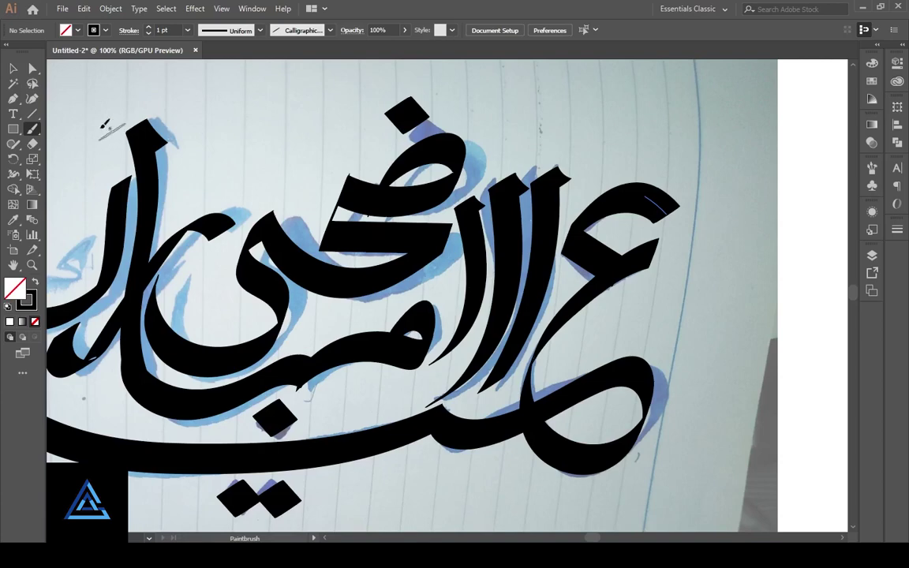
# Paint the small kaf mark above the letters, nudge it into place, and zoom out to the artboard
pyautogui.hotkey('ctrl', '+')
pyautogui.hotkey('ctrl', '+')
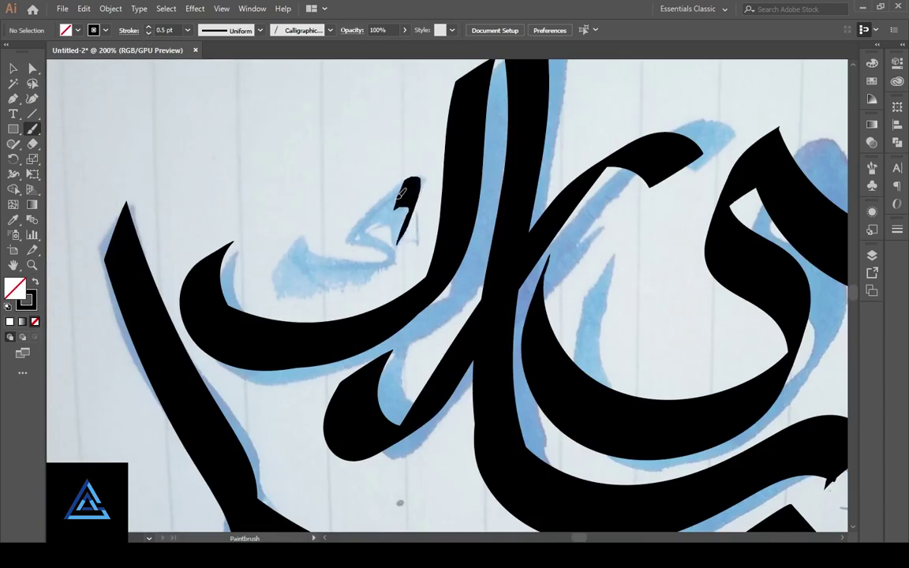
pyautogui.moveTo(420, 192)
pyautogui.mouseDown()
pyautogui.moveTo(380, 275)
pyautogui.moveTo(272, 237)
pyautogui.mouseUp()
pyautogui.click(13, 69)
pyautogui.click(348, 247)
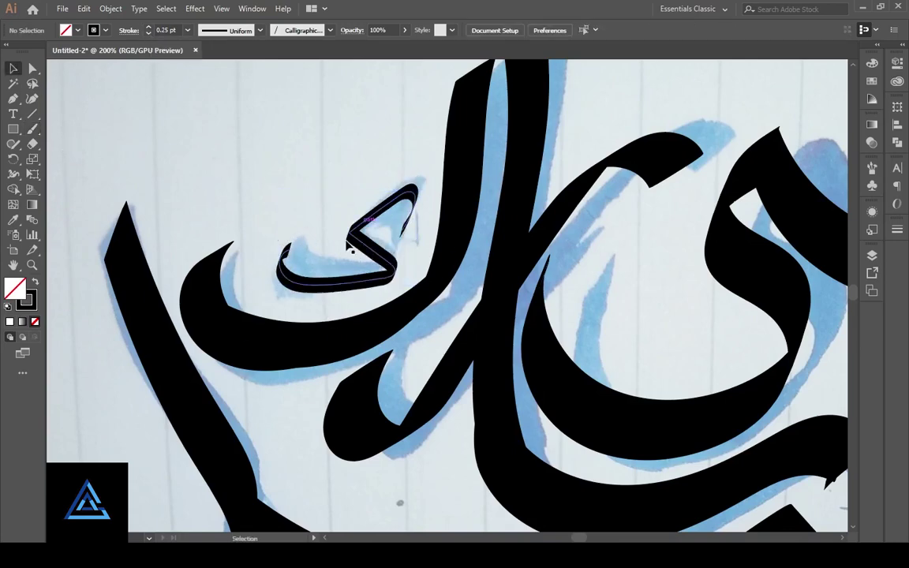
pyautogui.hscroll(1, 340, 134)
pyautogui.moveTo(351, 284); pyautogui.dragTo(353, 276)
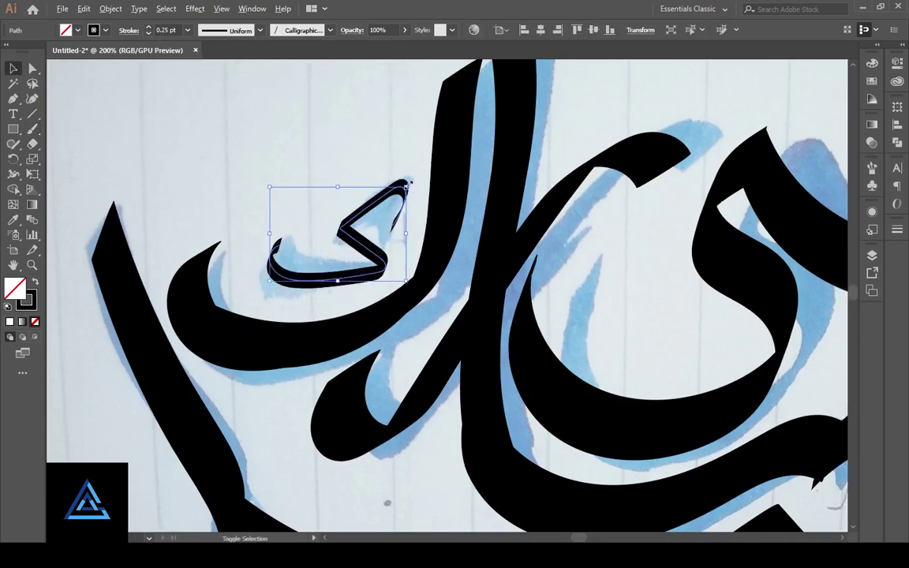
pyautogui.click(331, 158)
pyautogui.hotkey('ctrl', '-')
pyautogui.hotkey('ctrl', '-')
pyautogui.hotkey('ctrl', '-')
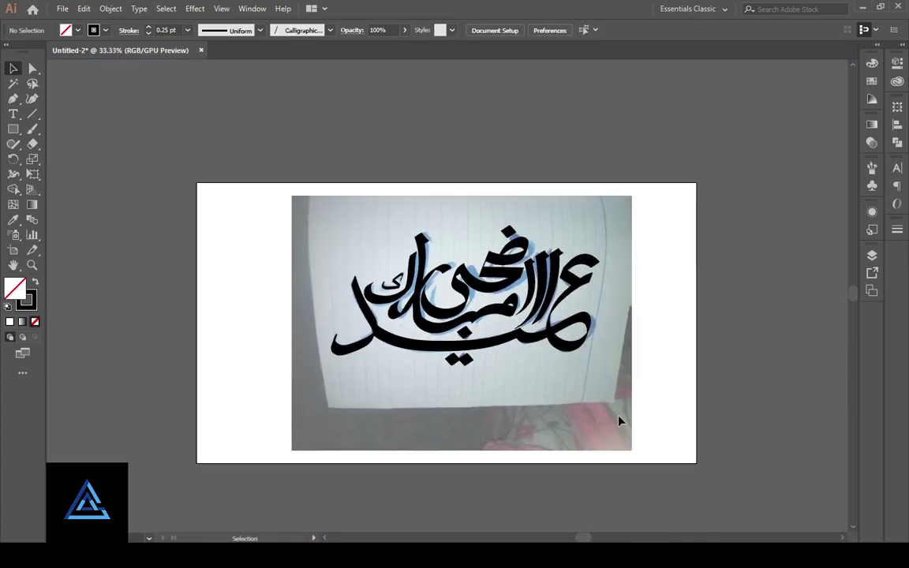
# Save as eid-ul-adha.ai, hide the sketch photo, and group and hide the calligraphy
pyautogui.press('F7')
pyautogui.click(749, 269)
pyautogui.click(717, 414)
pyautogui.hotkey('ctrl', 'a')
pyautogui.hotkey('ctrl', 'g')
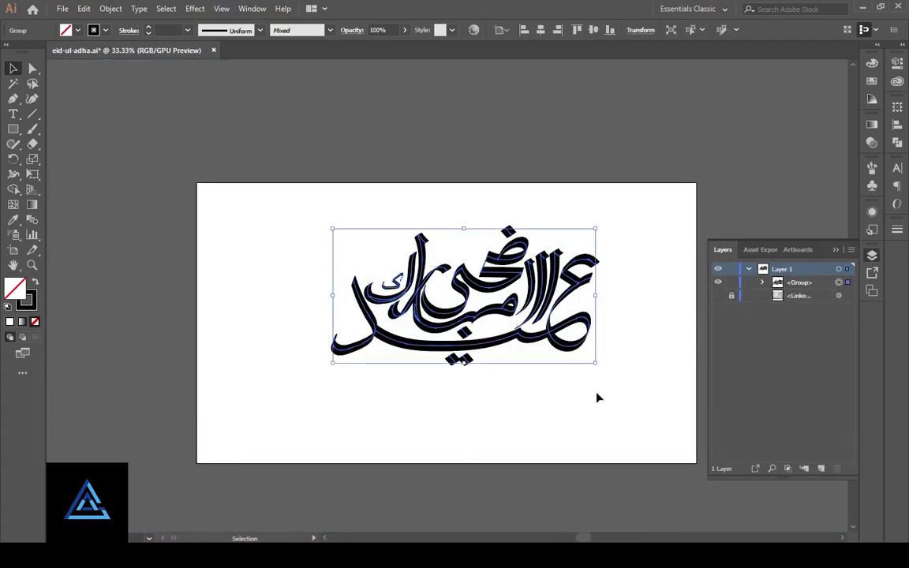
pyautogui.hotkey('ctrl', '3')
# Load the Chalk and Charcoal and Artistic_Watercolor brush libraries for the Paintbrush
pyautogui.press('b')
pyautogui.click(329, 30)
pyautogui.click(328, 41)
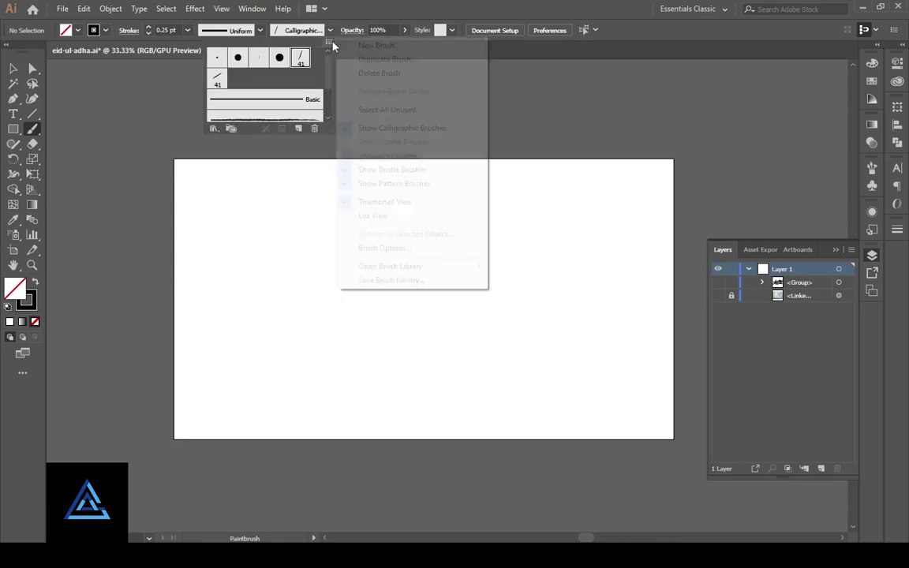
pyautogui.click(631, 294)
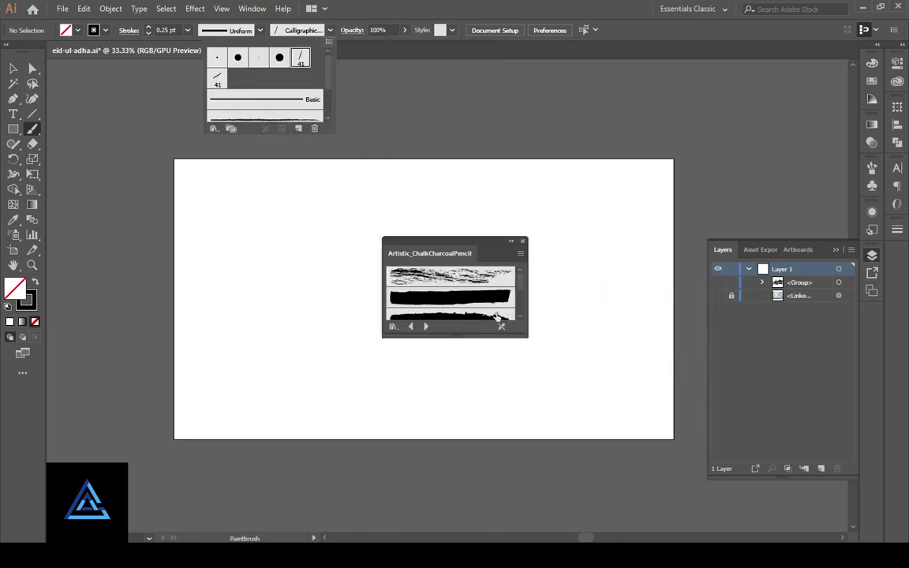
pyautogui.click(424, 350)
pyautogui.moveTo(410, 247); pyautogui.dragTo(713, 73)
pyautogui.click(300, 30)
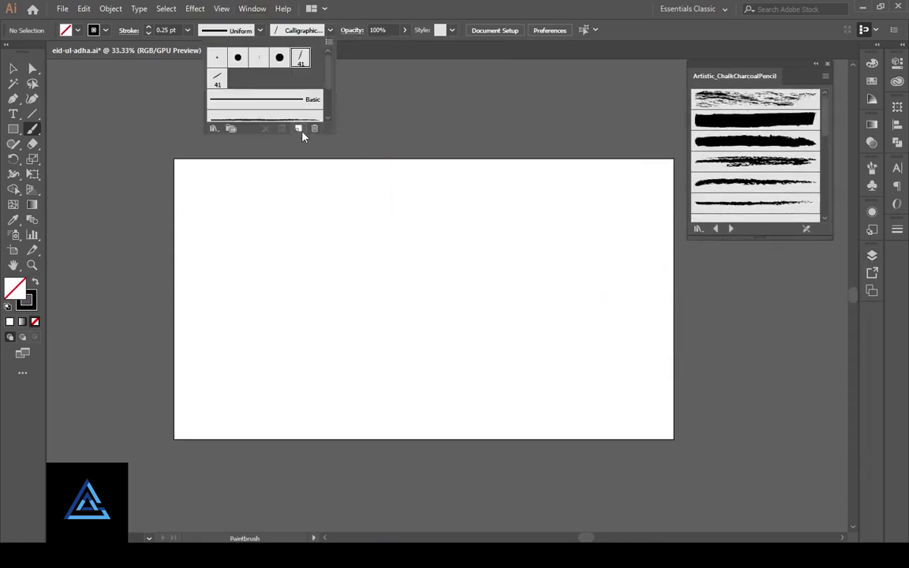
pyautogui.click(321, 41)
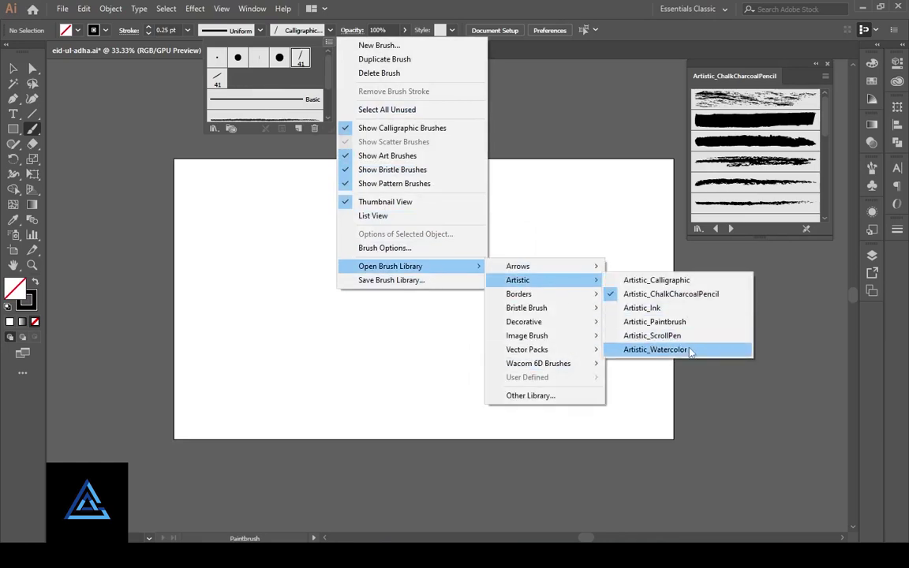
pyautogui.click(689, 349)
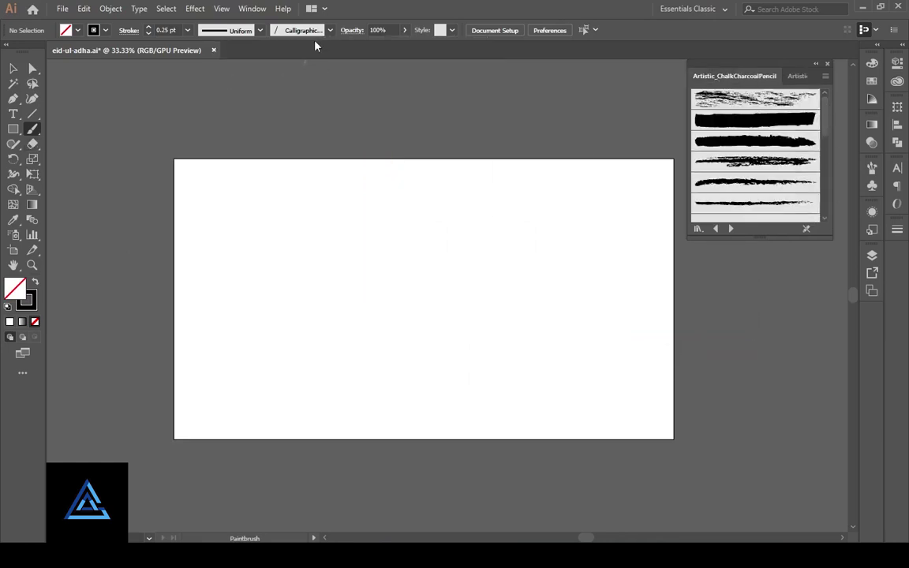
# Paint a cyan 14 pt chalk stroke across the artboard
pyautogui.click(93, 30)
pyautogui.click(66, 48)
pyautogui.moveTo(186, 430); pyautogui.dragTo(502, 263)
pyautogui.click(187, 30)
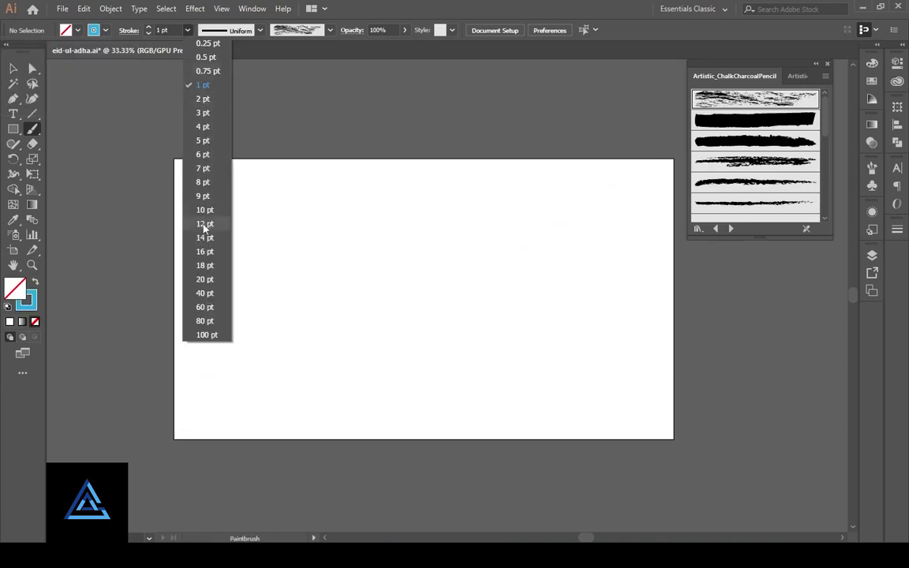
pyautogui.click(199, 237)
pyautogui.moveTo(210, 158); pyautogui.dragTo(593, 385)
pyautogui.hotkey('ctrl', 'z')
# Paint dark blue chalk strokes along the bottom and top of the artboard
pyautogui.click(93, 30)
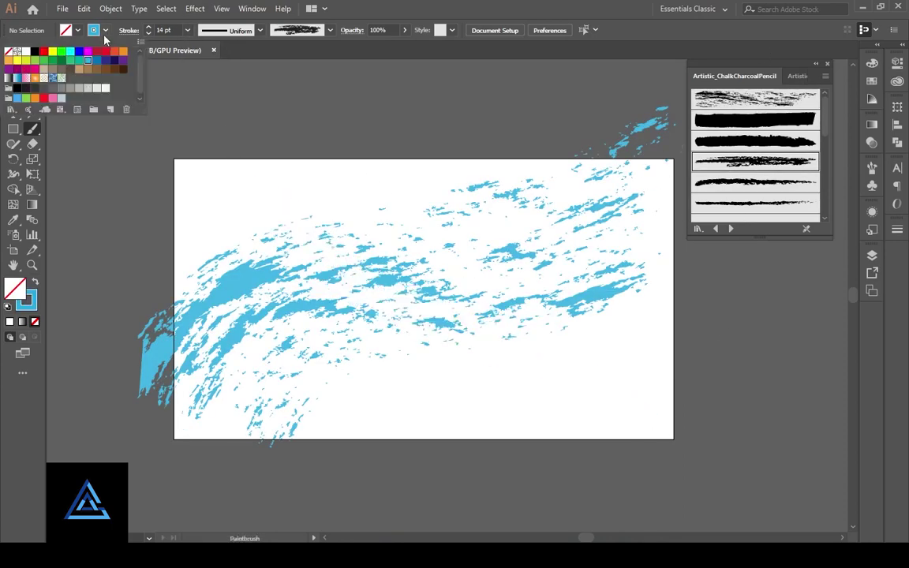
pyautogui.click(66, 47)
pyautogui.moveTo(186, 480); pyautogui.dragTo(182, 493)
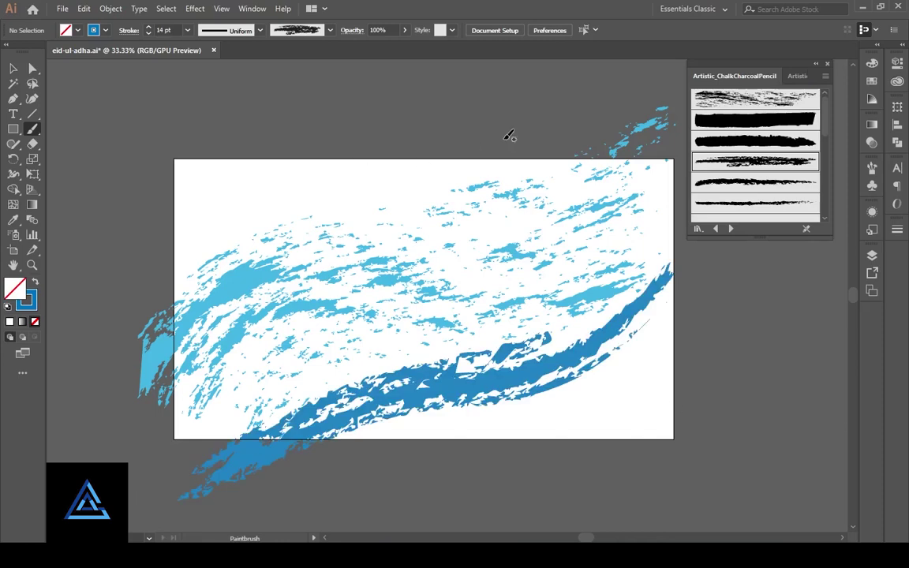
pyautogui.moveTo(505, 134); pyautogui.dragTo(150, 261)
pyautogui.scroll(-3, 755, 158)
# Set the brush colour to red and test a pink watercolor brush stroke
pyautogui.click(755, 194)
pyautogui.click(81, 30)
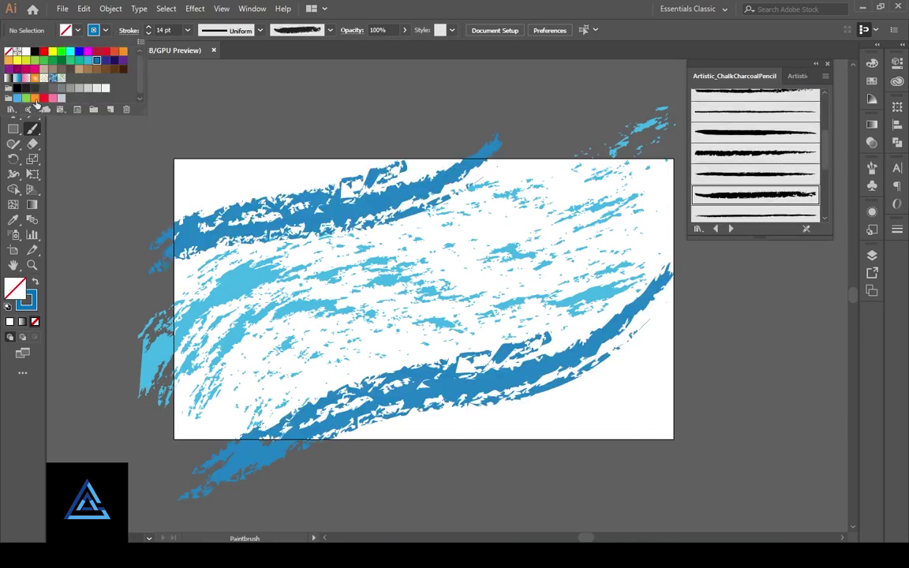
pyautogui.click(36, 38)
pyautogui.click(793, 75)
pyautogui.click(754, 141)
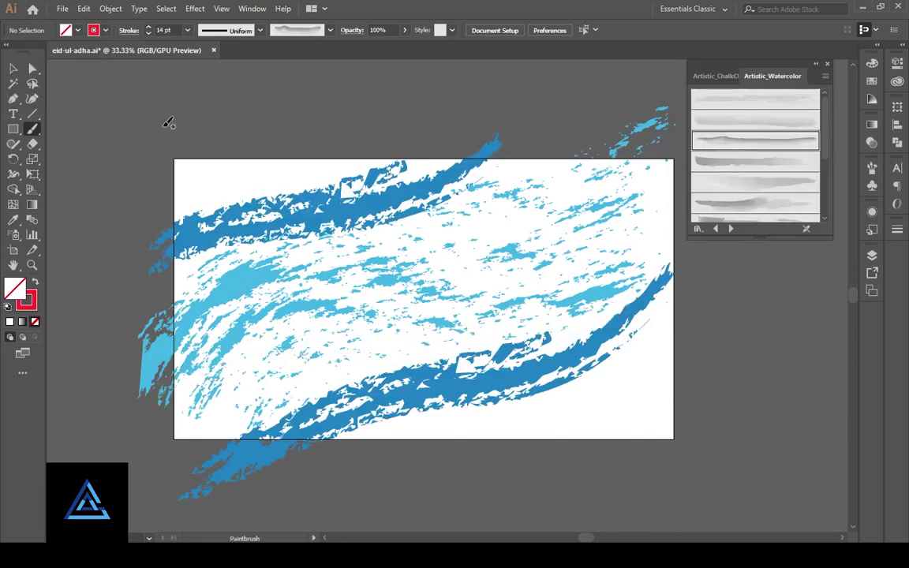
pyautogui.moveTo(170, 410)
pyautogui.mouseDown()
pyautogui.moveTo(710, 331)
pyautogui.moveTo(780, 304)
pyautogui.mouseUp()
pyautogui.hotkey('ctrl', 'z')
pyautogui.hotkey('ctrl', 'z')
# Paint three large 40 pt pink watercolor washes across the artboard
pyautogui.click(187, 30)
pyautogui.click(173, 229)
pyautogui.click(755, 203)
pyautogui.moveTo(158, 398); pyautogui.dragTo(659, 162)
pyautogui.moveTo(314, 242); pyautogui.dragTo(710, 340)
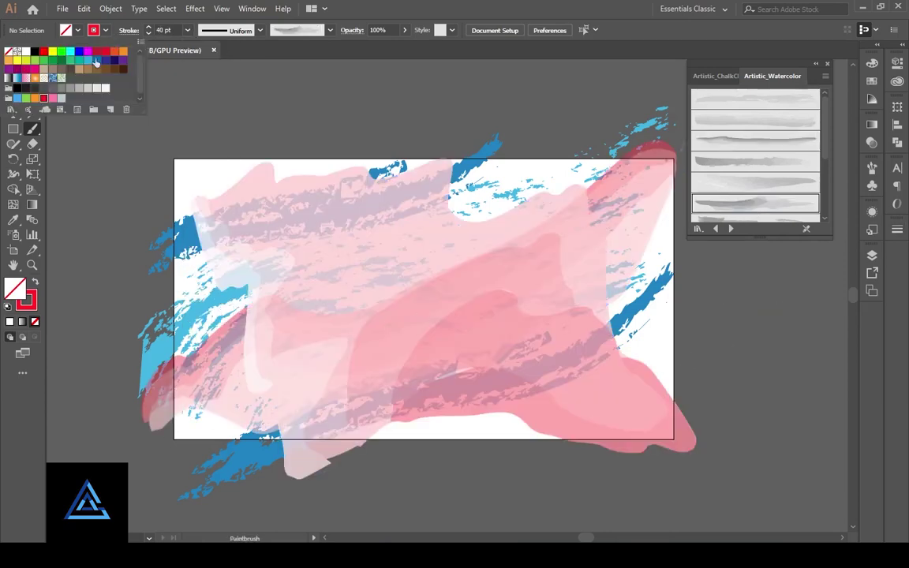
pyautogui.click(755, 162)
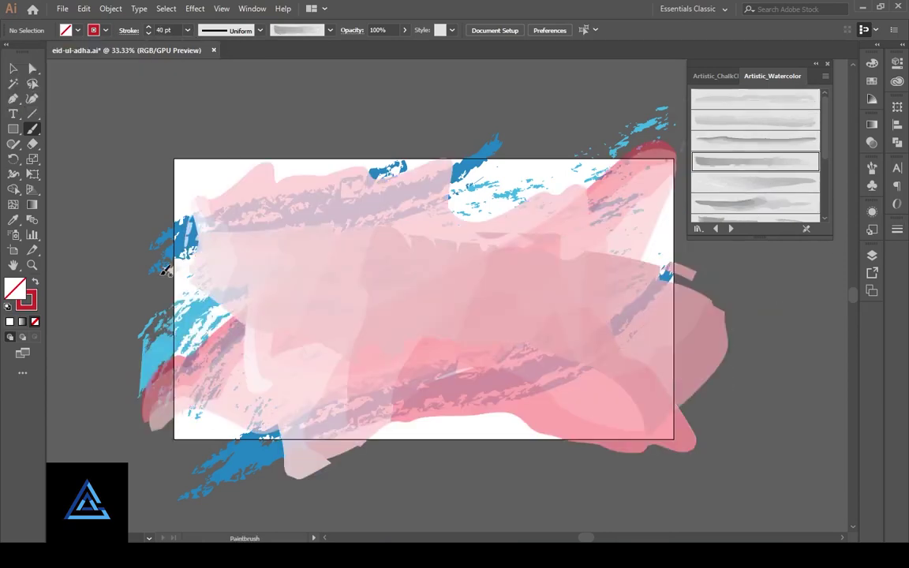
pyautogui.moveTo(167, 258); pyautogui.dragTo(654, 181)
# Test red strokes with a coarse chalk brush, undoing them and zooming out
pyautogui.click(714, 75)
pyautogui.click(754, 123)
pyautogui.moveTo(173, 355); pyautogui.dragTo(757, 347)
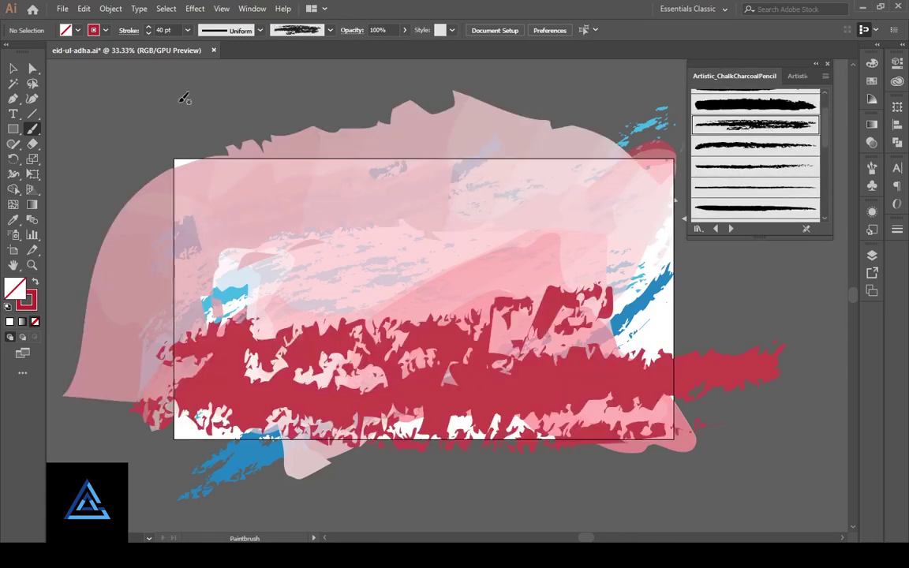
pyautogui.moveTo(82, 406); pyautogui.dragTo(669, 163)
pyautogui.hotkey('ctrl', 'z')
pyautogui.hotkey('ctrl', '-')
pyautogui.click(187, 30)
# Paint a long 20 pt red chalk stroke, then curve and tilt it across the artboard
pyautogui.click(205, 258)
pyautogui.moveTo(213, 367); pyautogui.dragTo(777, 280)
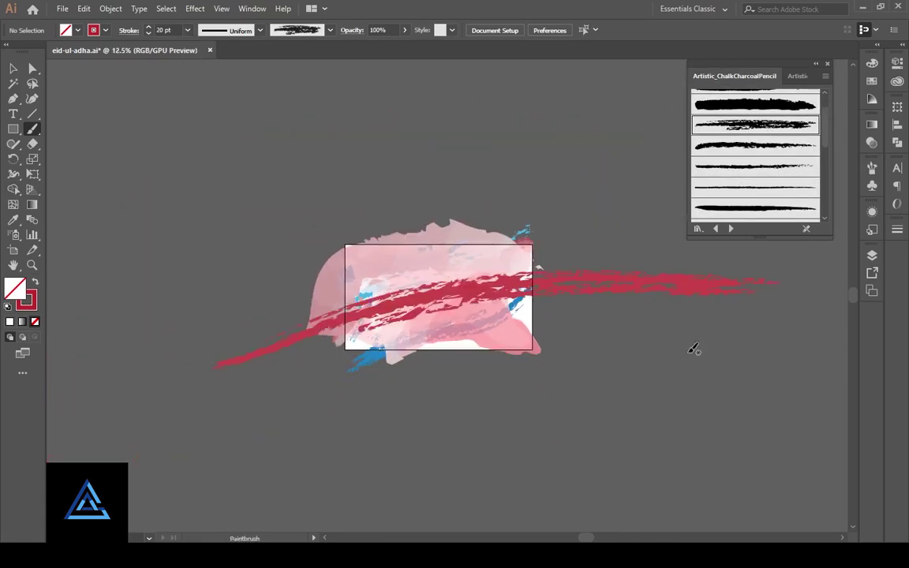
pyautogui.moveTo(597, 292); pyautogui.dragTo(436, 270)
pyautogui.click(755, 98)
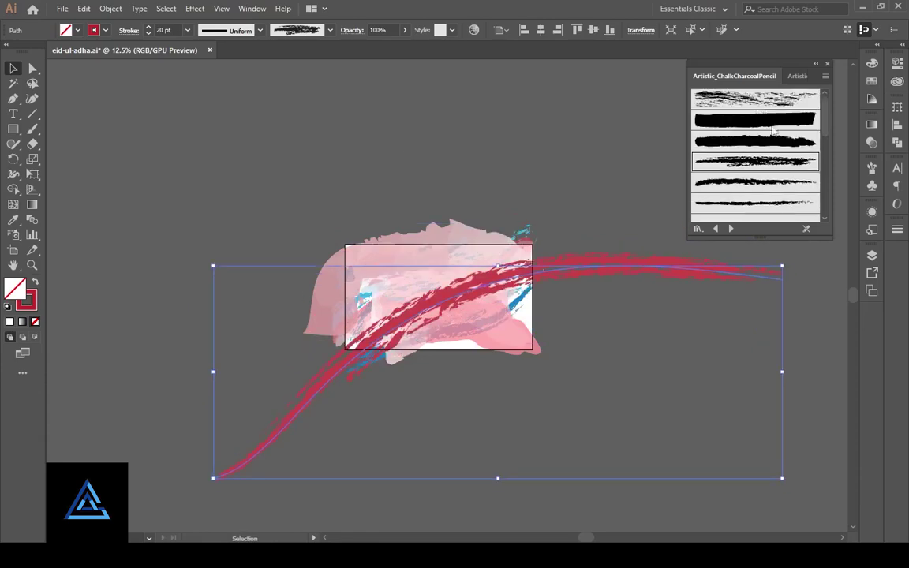
pyautogui.moveTo(544, 316); pyautogui.dragTo(542, 365)
pyautogui.moveTo(786, 464); pyautogui.dragTo(588, 310)
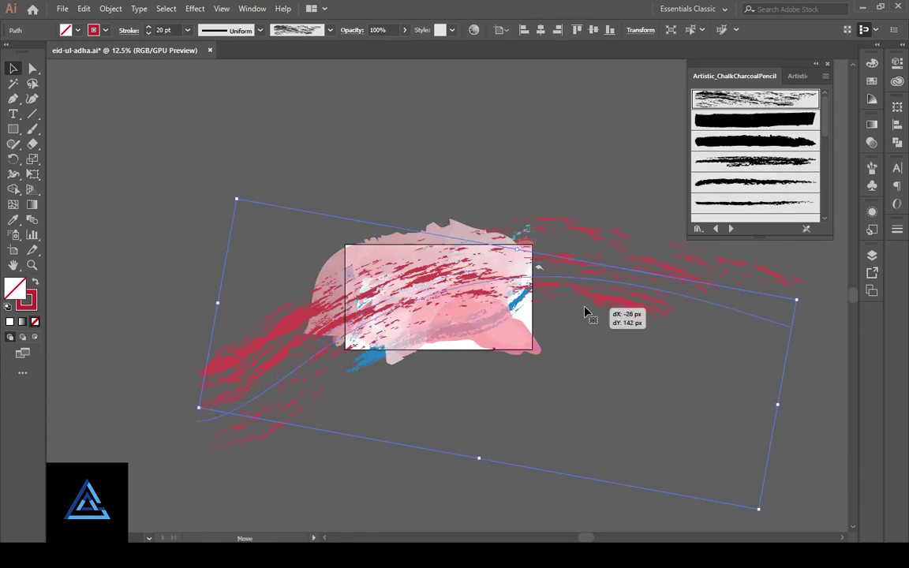
pyautogui.click(608, 389)
# Try blending modes from Darken onward on the red stroke, settling on a darker, redder one
pyautogui.hotkey('ctrl', '+')
pyautogui.hotkey('ctrl', '+')
pyautogui.hotkey('ctrl', '+')
pyautogui.click(871, 142)
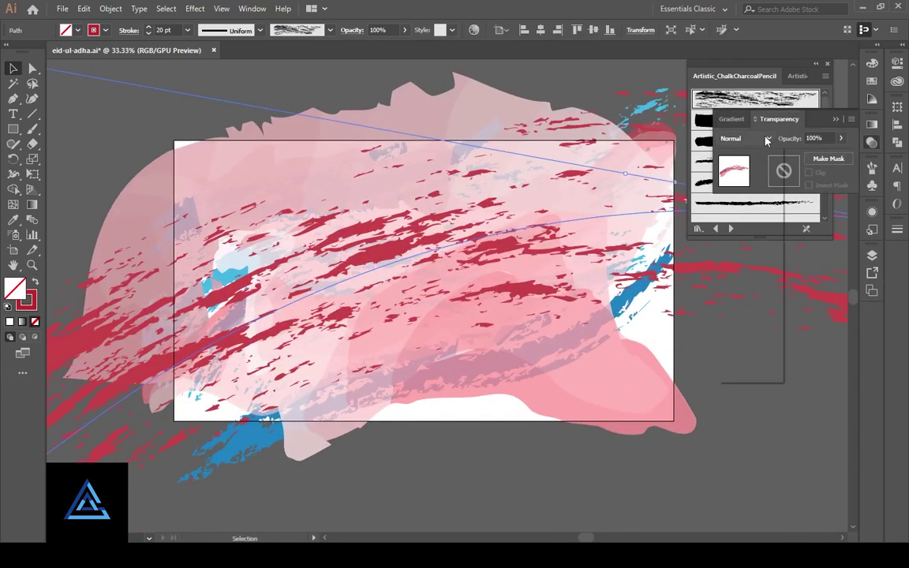
pyautogui.click(746, 138)
pyautogui.click(729, 165)
pyautogui.press('Down')
pyautogui.press('Down')
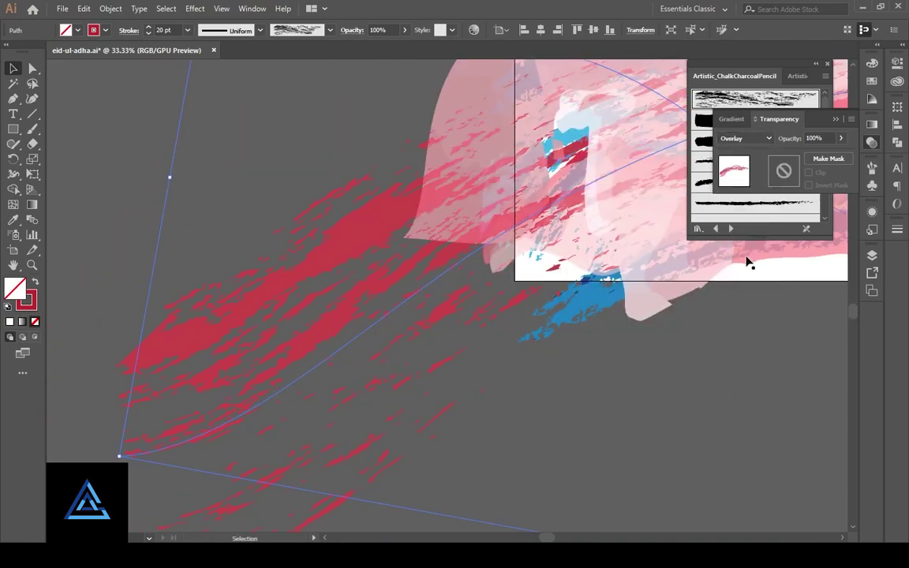
pyautogui.moveTo(750, 260); pyautogui.dragTo(416, 391)
pyautogui.press('Down')
pyautogui.press('Down')
pyautogui.press('Down')
pyautogui.press('Down')
pyautogui.press('Up')
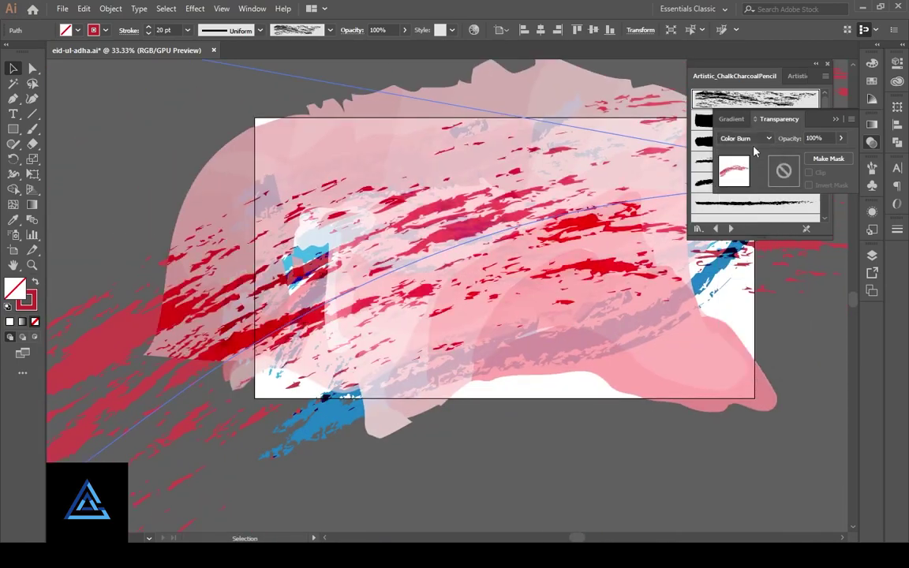
pyautogui.press('Up')
pyautogui.click(629, 300)
pyautogui.moveTo(629, 300); pyautogui.dragTo(563, 317)
# Test watercolor brushes on the red stroke, then revert to the red chalk look
pyautogui.click(772, 76)
pyautogui.scroll(-1, 759, 169)
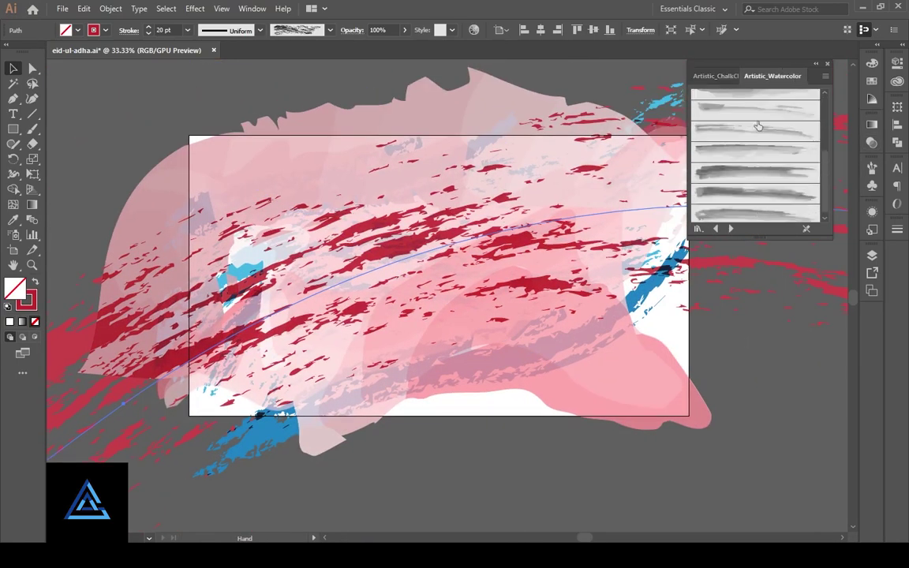
pyautogui.click(105, 30)
pyautogui.click(61, 49)
pyautogui.press('Escape')
pyautogui.hotkey('ctrl', 'z')
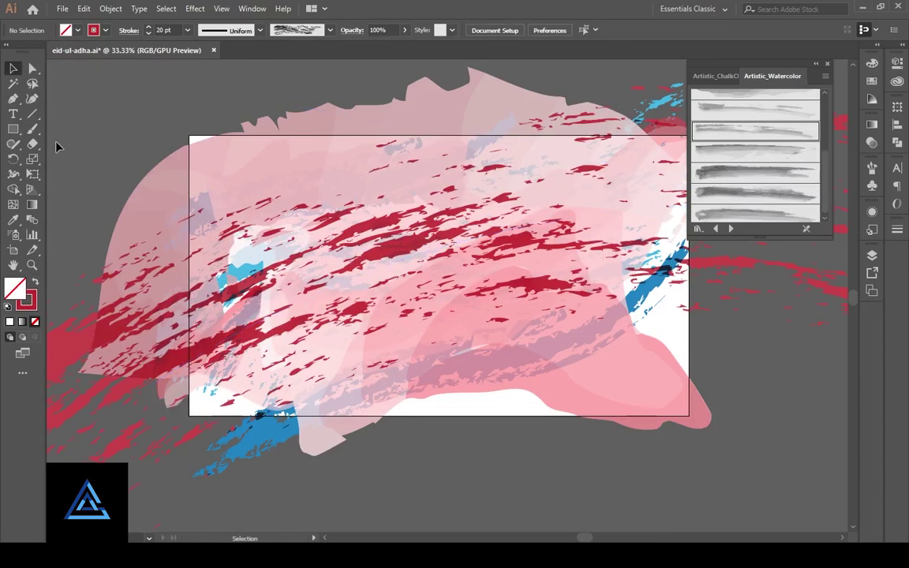
pyautogui.click(105, 30)
# Paint two 40 pt green watercolor washes, one across and one along the bottom of the artboard
pyautogui.press('Escape')
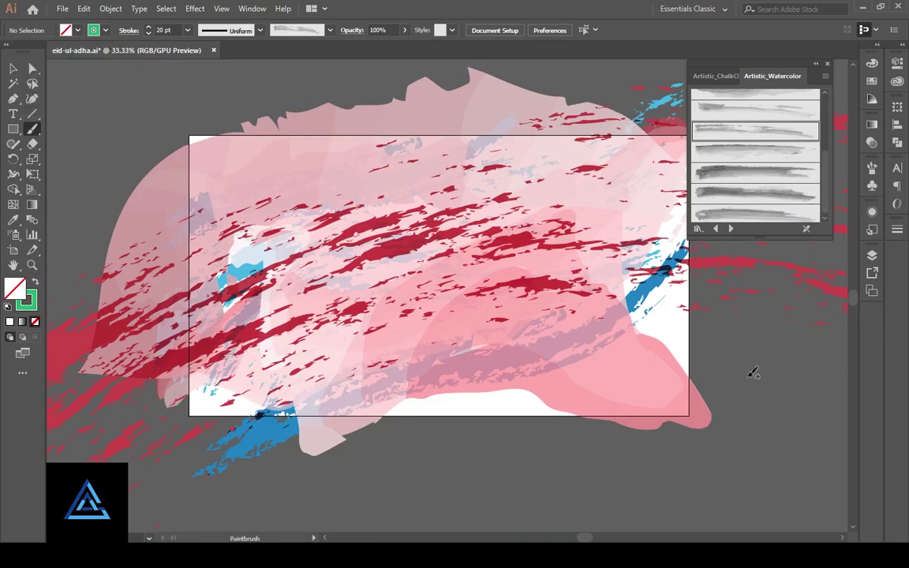
pyautogui.click(187, 30)
pyautogui.click(205, 293)
pyautogui.moveTo(205, 183); pyautogui.dragTo(688, 365)
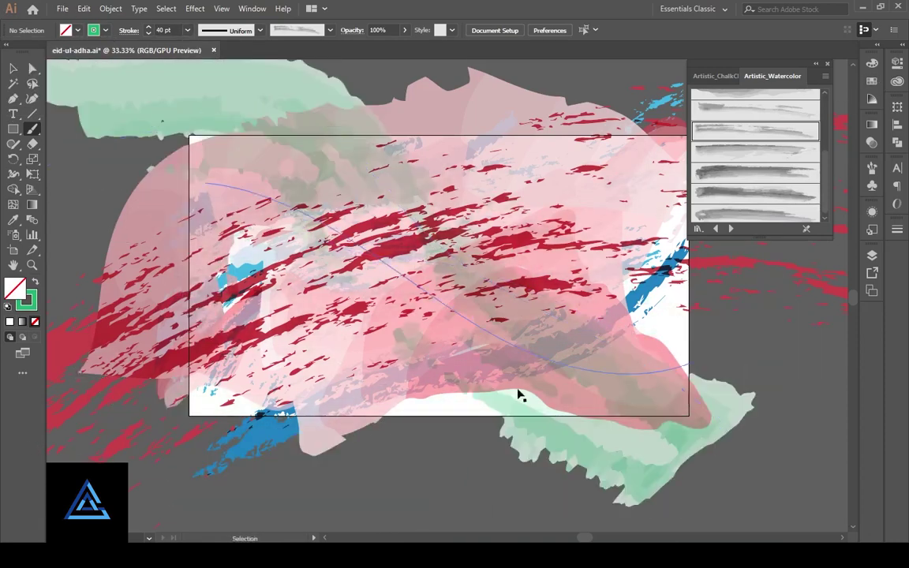
pyautogui.moveTo(48, 347); pyautogui.dragTo(758, 386)
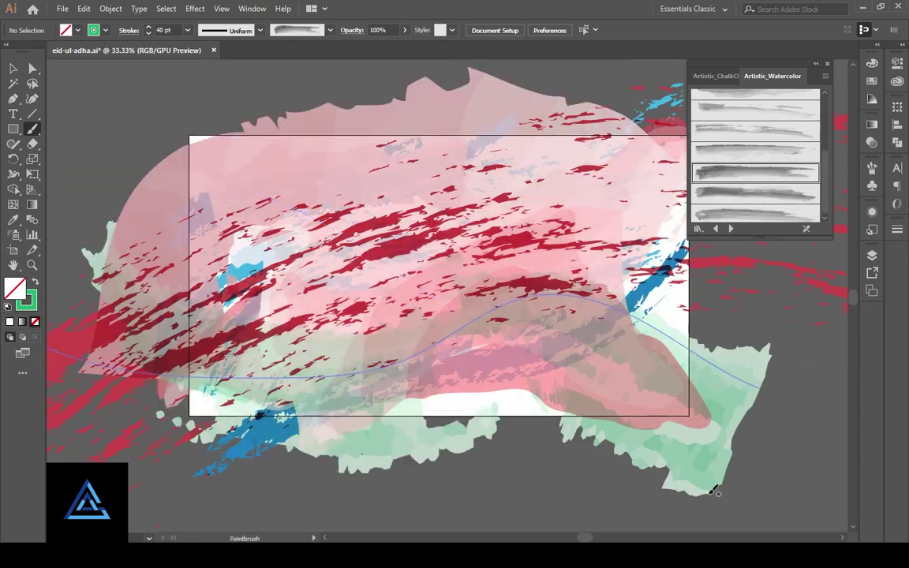
# Apply a lighter watercolor brush to the new stroke and zoom out to see all strokes
pyautogui.click(94, 30)
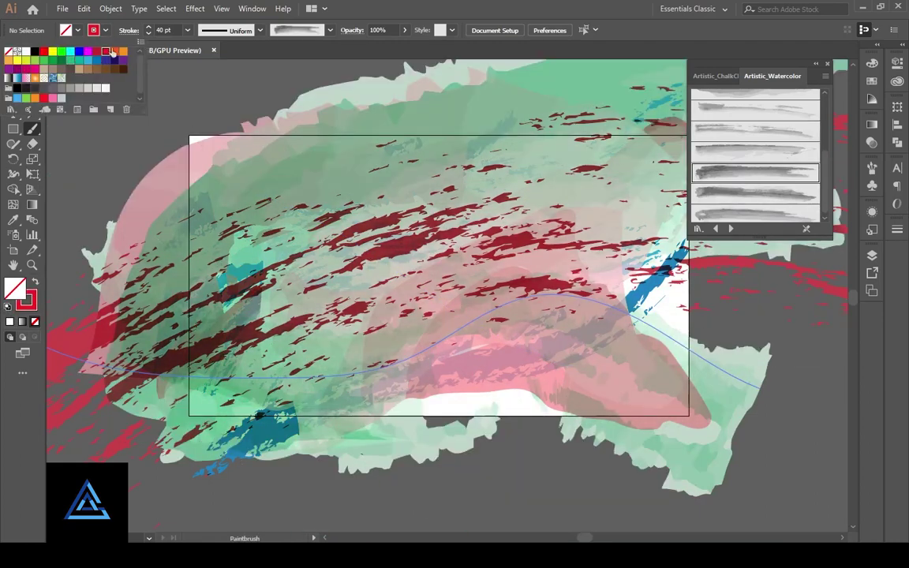
pyautogui.scroll(3, 754, 158)
pyautogui.click(754, 99)
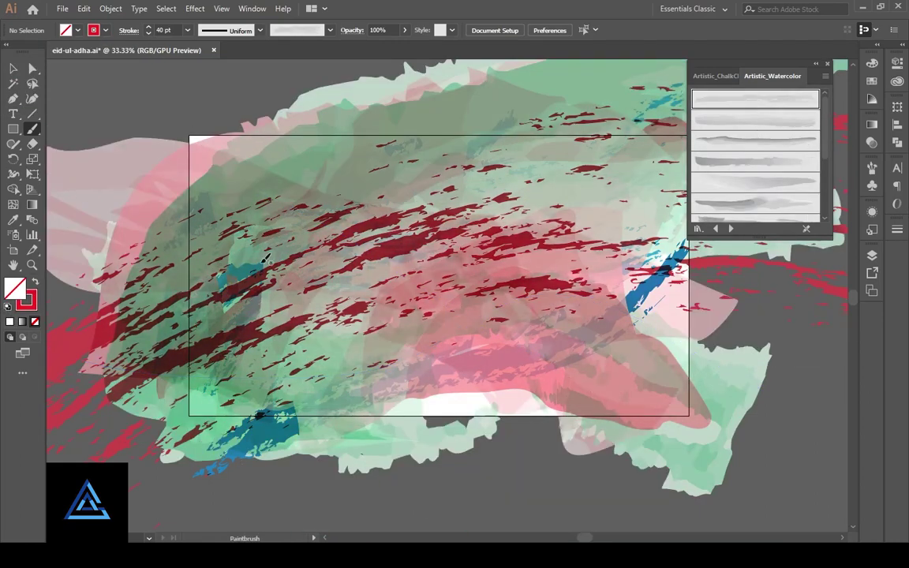
pyautogui.click(15, 69)
pyautogui.hotkey('ctrl', '-')
pyautogui.hotkey('ctrl', '-')
pyautogui.hotkey('ctrl', '-')
# Rearrange the pink and green washes and move a 20 pt blue stroke up over the artboard
pyautogui.moveTo(552, 360)
pyautogui.mouseDown()
pyautogui.moveTo(590, 465)
pyautogui.moveTo(647, 497)
pyautogui.mouseUp()
pyautogui.moveTo(441, 236); pyautogui.dragTo(261, 150)
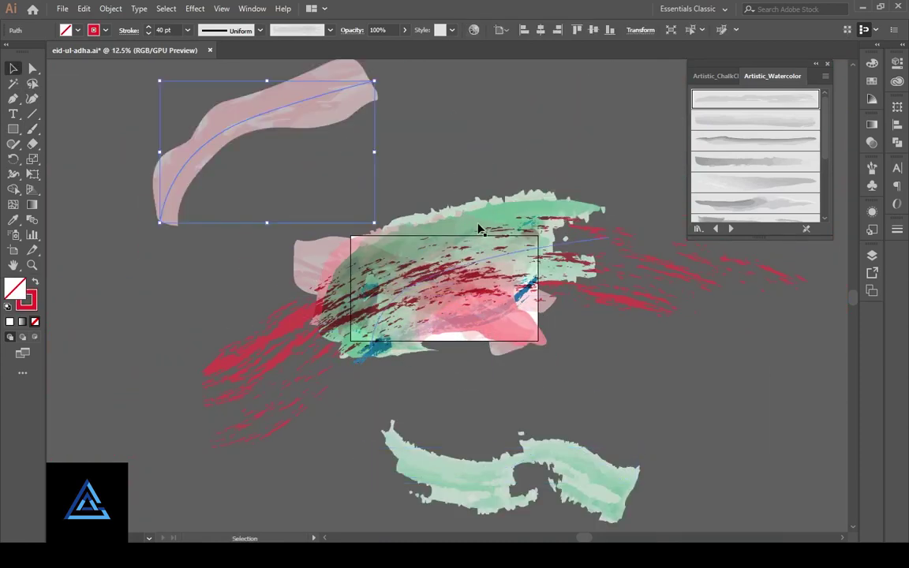
pyautogui.moveTo(474, 237); pyautogui.dragTo(607, 126)
pyautogui.moveTo(517, 335)
pyautogui.mouseDown()
pyautogui.moveTo(562, 404)
pyautogui.moveTo(606, 417)
pyautogui.mouseUp()
pyautogui.click(489, 320)
pyautogui.click(187, 30)
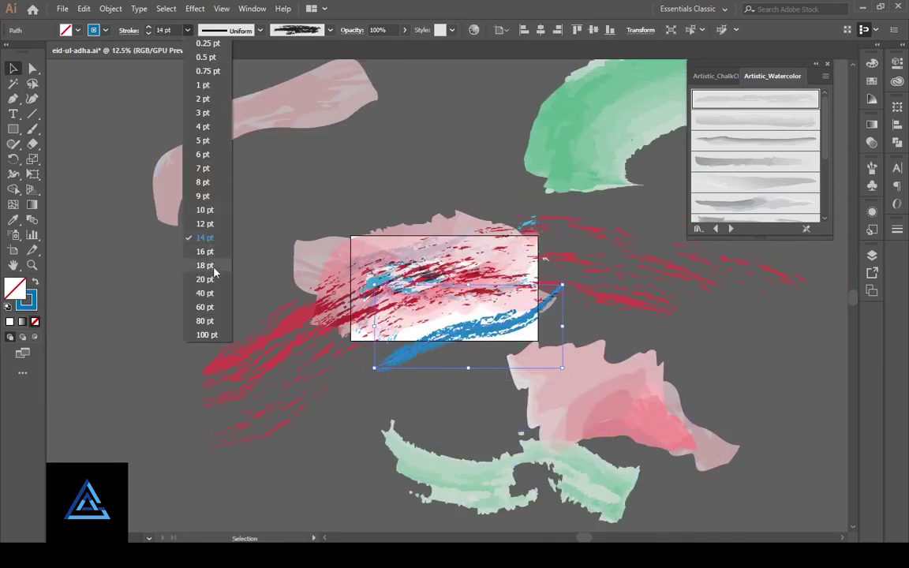
pyautogui.click(206, 265)
pyautogui.moveTo(460, 298); pyautogui.dragTo(472, 219)
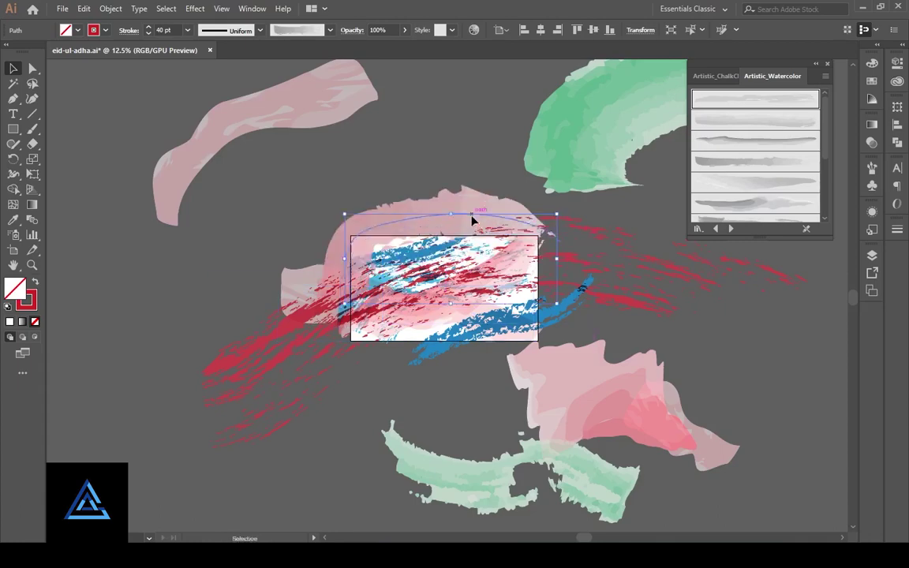
pyautogui.moveTo(457, 322); pyautogui.dragTo(446, 322)
# Bring the blue stroke in front of the pink wash and nudge the small blue stroke into place
pyautogui.rightClick(581, 312)
pyautogui.click(686, 221)
pyautogui.click(703, 355)
pyautogui.hotkey('ctrl', '=')
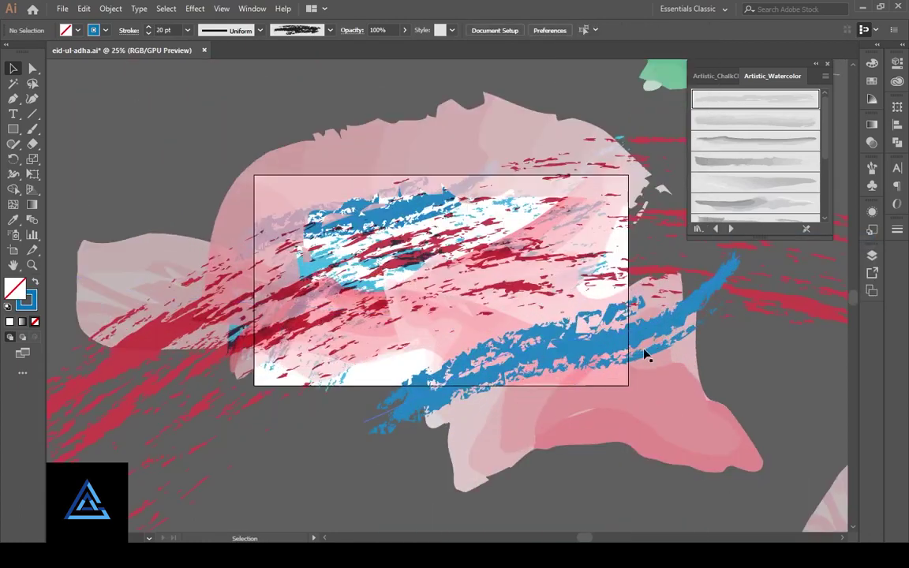
pyautogui.moveTo(388, 228); pyautogui.dragTo(379, 213)
# Blend the lower blue stroke with Hard Light, rotate it diagonally, and show the calligraphy
pyautogui.click(710, 284)
pyautogui.click(871, 142)
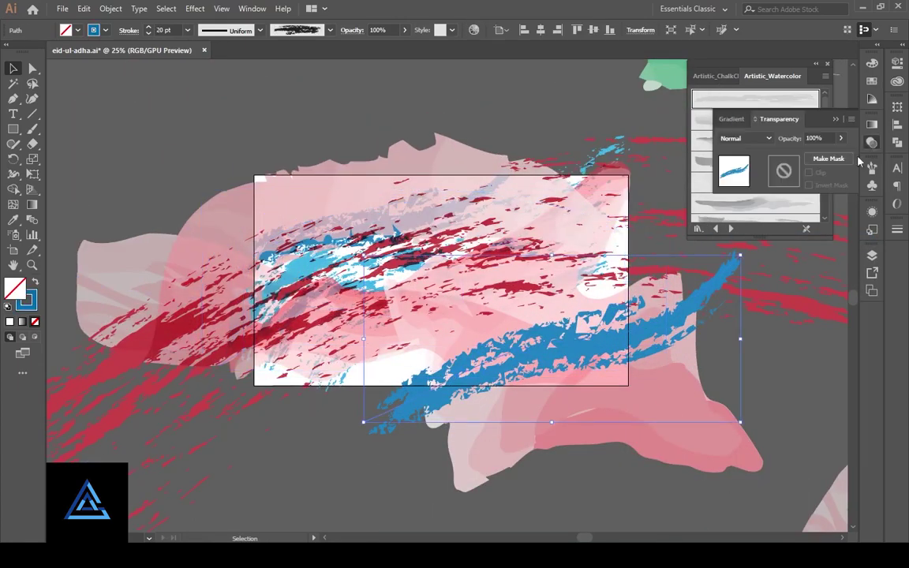
pyautogui.click(768, 138)
pyautogui.click(745, 248)
pyautogui.click(665, 335)
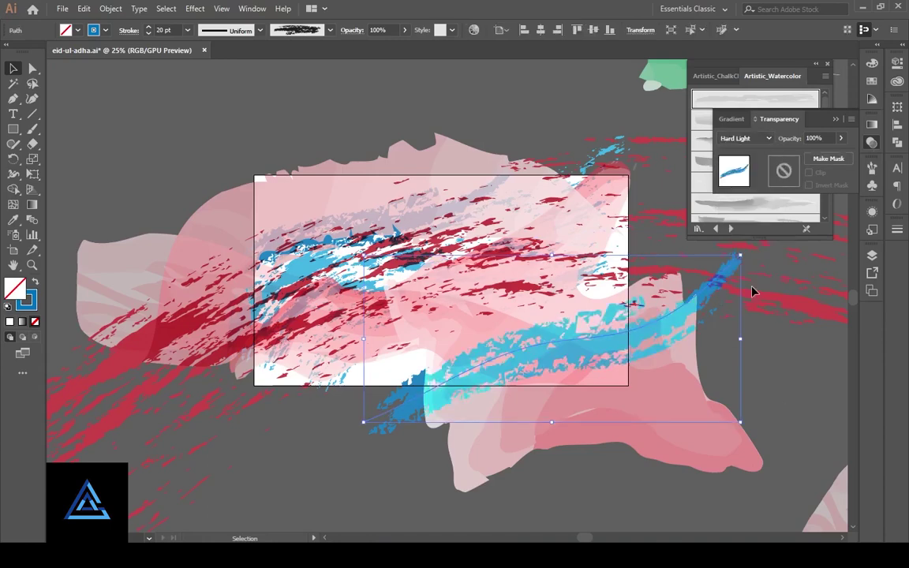
pyautogui.moveTo(754, 291); pyautogui.dragTo(643, 411)
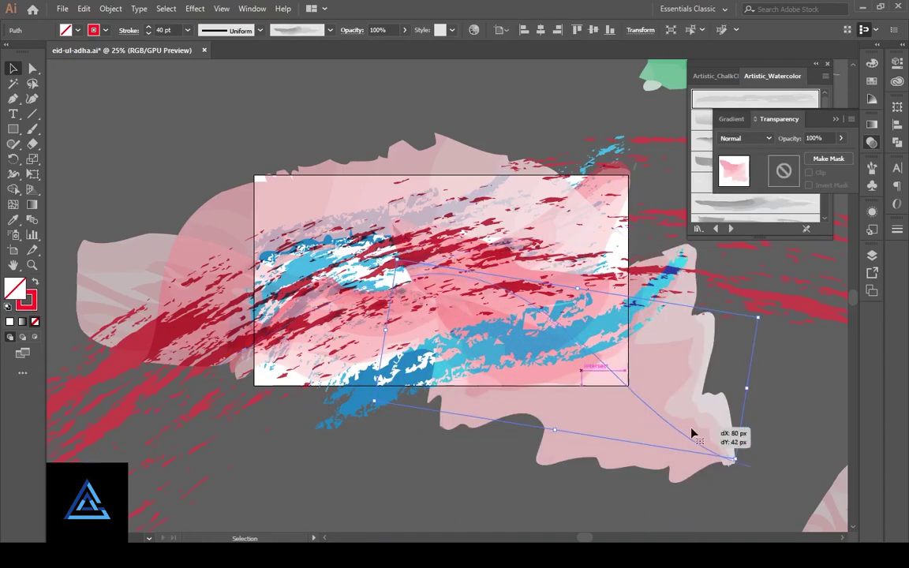
pyautogui.moveTo(694, 314); pyautogui.dragTo(401, 334)
pyautogui.click(871, 255)
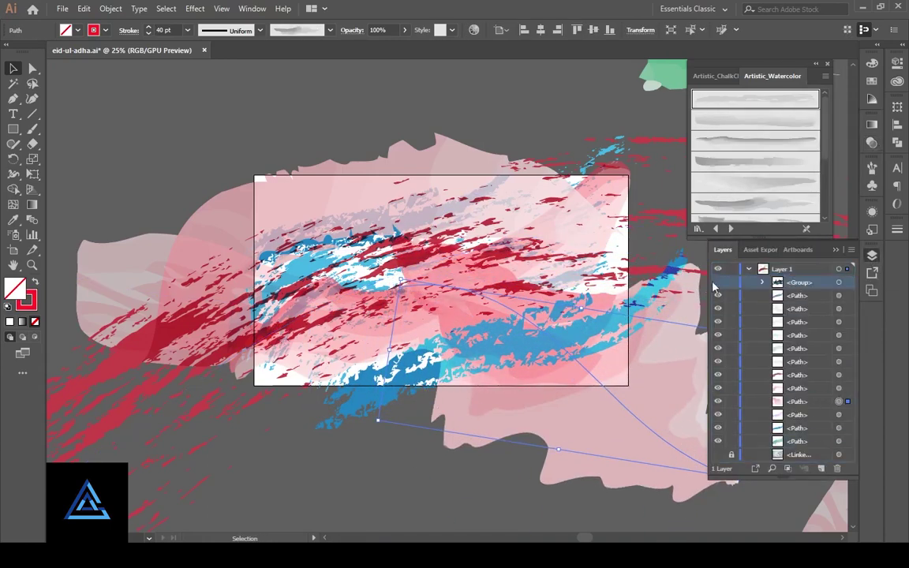
pyautogui.click(717, 281)
# Draw an artboard-sized rectangle with its stroke set to None
pyautogui.click(13, 128)
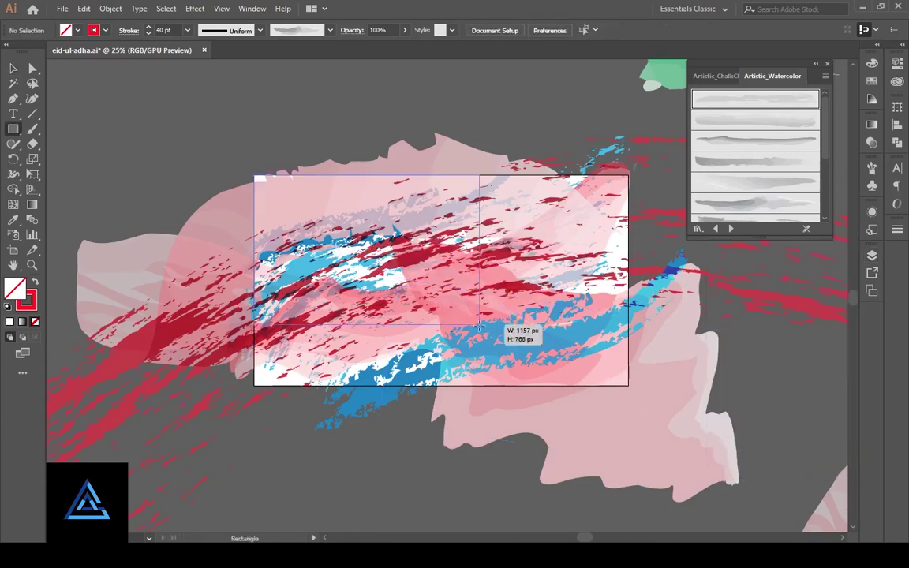
pyautogui.moveTo(479, 325); pyautogui.dragTo(619, 384)
pyautogui.click(872, 255)
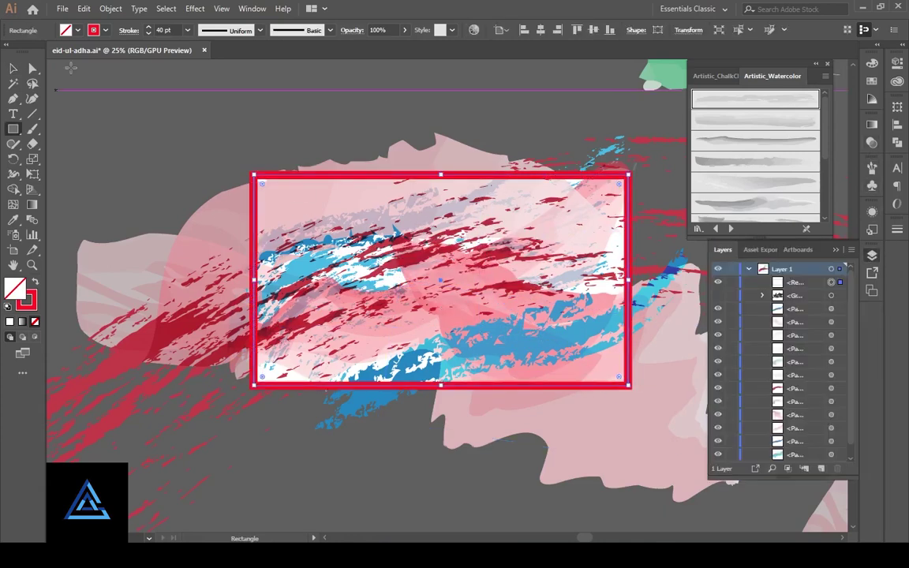
pyautogui.click(187, 30)
pyautogui.click(94, 30)
pyautogui.click(9, 63)
# Clip all watercolor strokes to the rectangle and move the calligraphy group above the clip group
pyautogui.press('v')
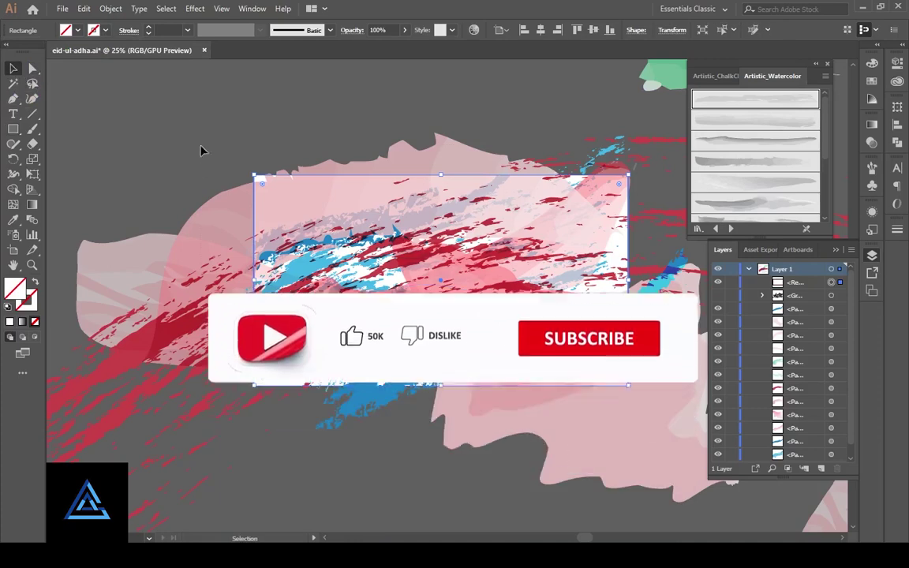
pyautogui.moveTo(201, 150); pyautogui.dragTo(527, 492)
pyautogui.rightClick(527, 296)
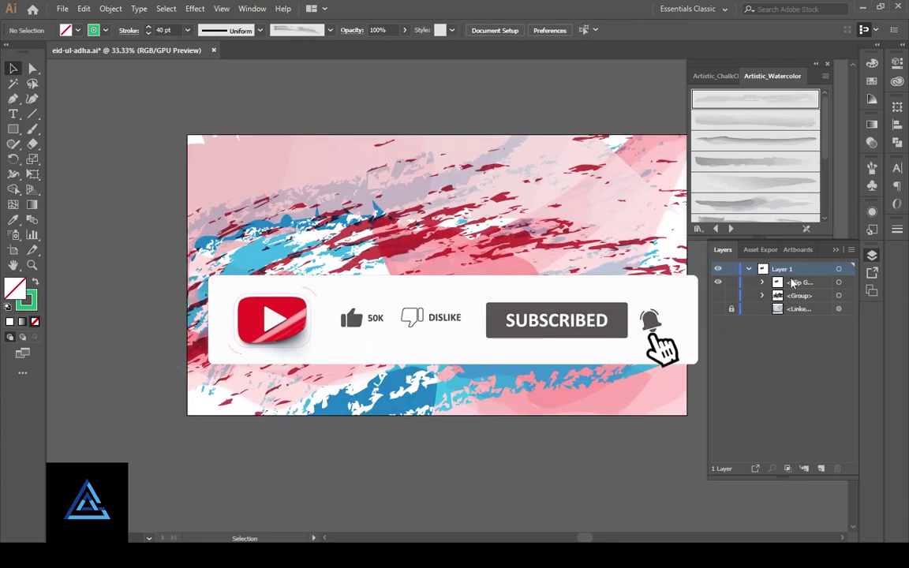
pyautogui.moveTo(792, 282); pyautogui.dragTo(791, 302)
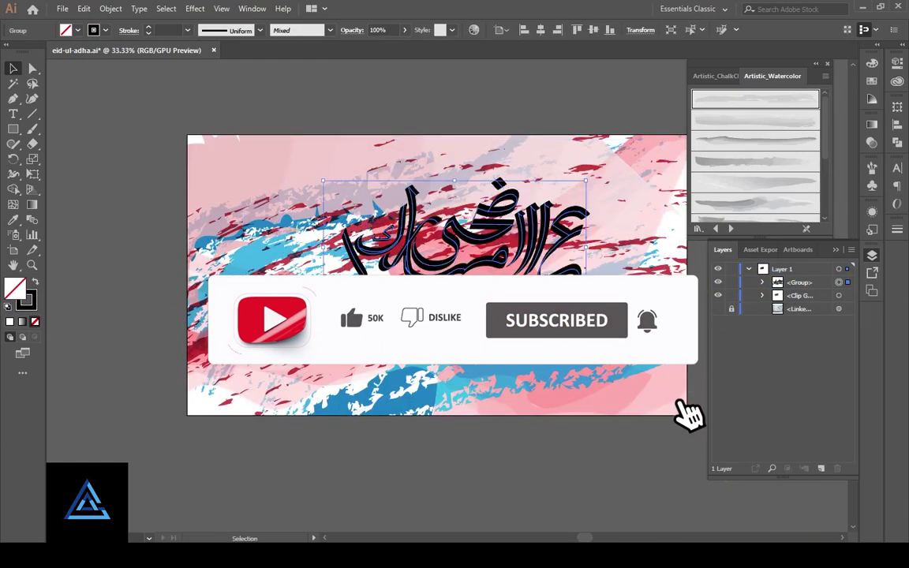
# Enlarge the calligraphy group to fill the artboard and give it a gradient fill
pyautogui.click(111, 8)
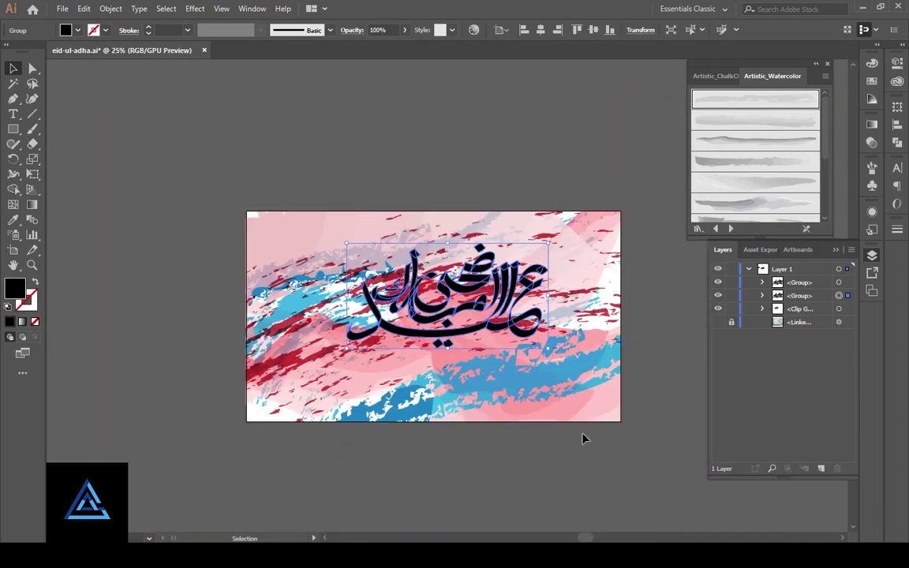
pyautogui.moveTo(523, 389); pyautogui.dragTo(512, 362)
pyautogui.click(633, 455)
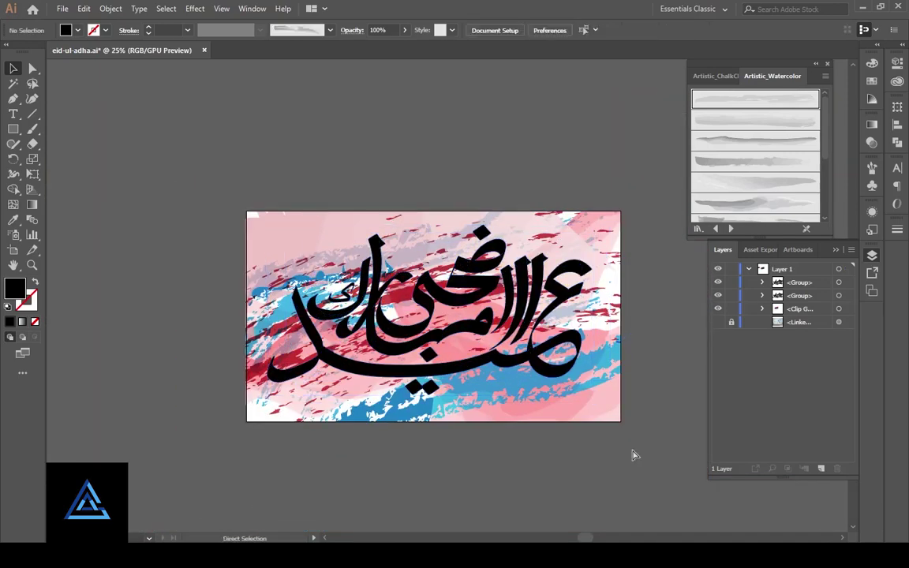
pyautogui.hotkey('ctrl', '=')
pyautogui.hotkey('ctrl', 'F9')
pyautogui.click(835, 224)
# Set the gradient stops to near-black red and dark maroon using RGB values
pyautogui.doubleClick(834, 223)
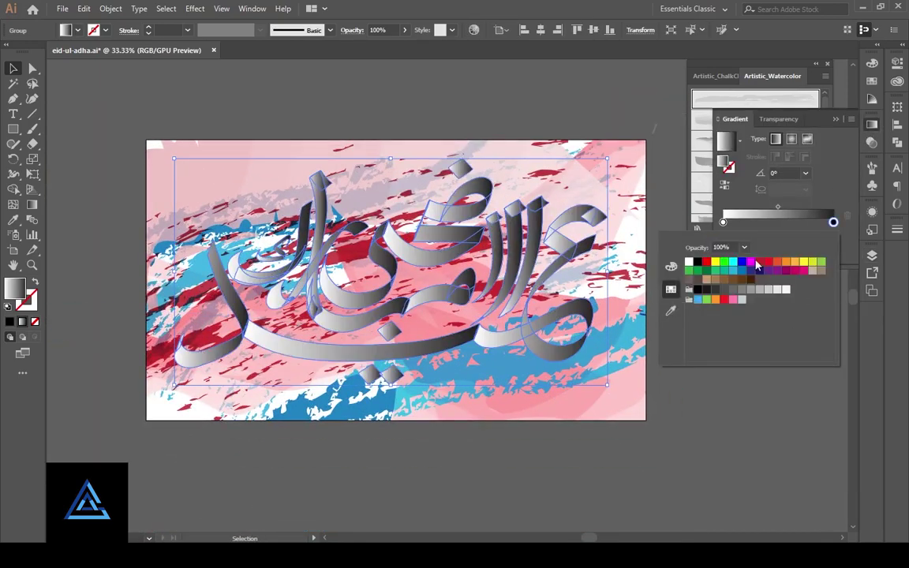
pyautogui.click(708, 260)
pyautogui.doubleClick(722, 223)
pyautogui.click(708, 260)
pyautogui.click(670, 268)
pyautogui.click(739, 271)
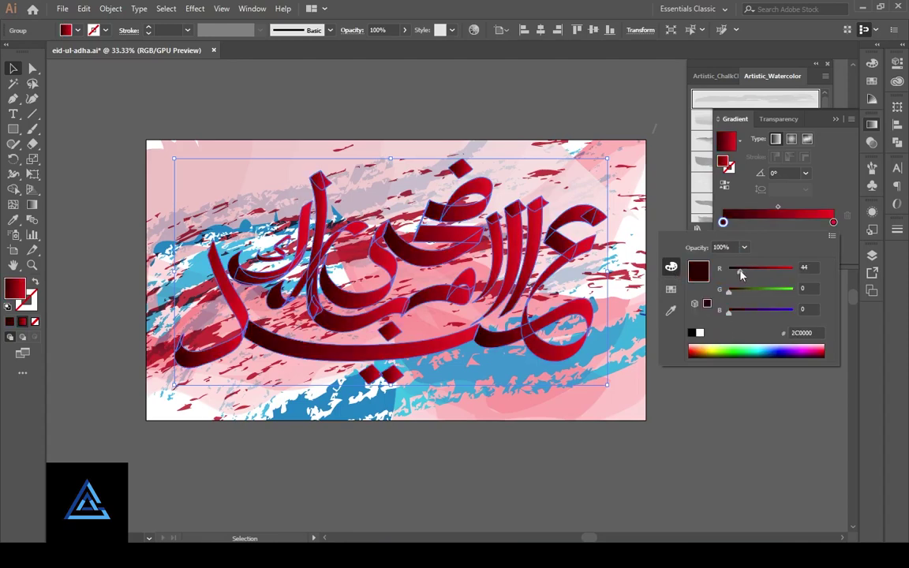
pyautogui.doubleClick(833, 222)
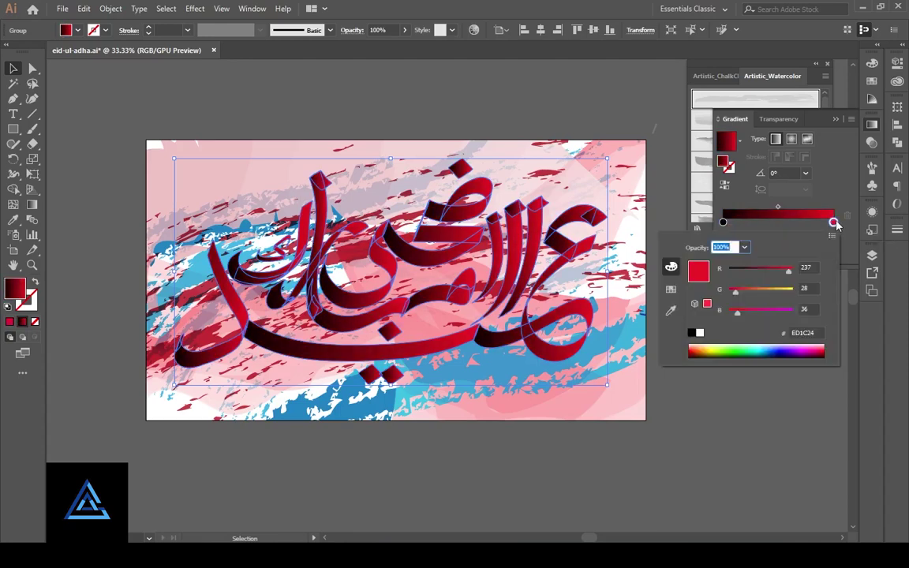
pyautogui.click(761, 356)
pyautogui.moveTo(729, 270); pyautogui.dragTo(769, 271)
pyautogui.press('Return')
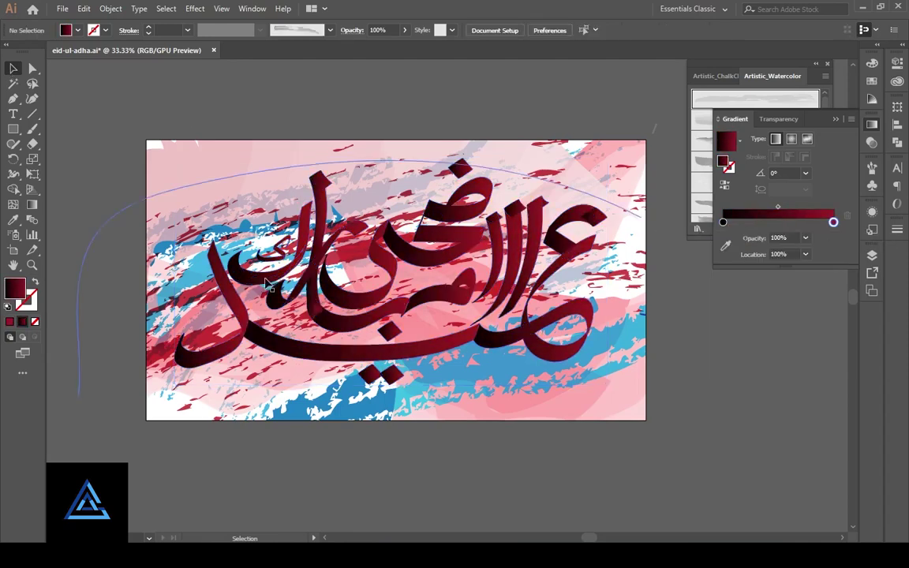
# Try white and black fills, then reapply the maroon gradient to the calligraphy
pyautogui.click(77, 30)
pyautogui.click(22, 51)
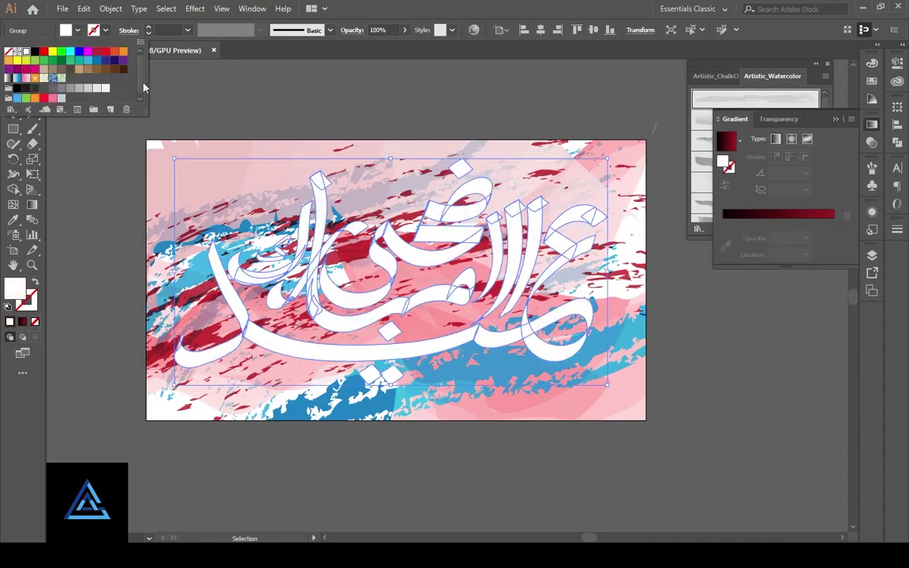
pyautogui.click(30, 85)
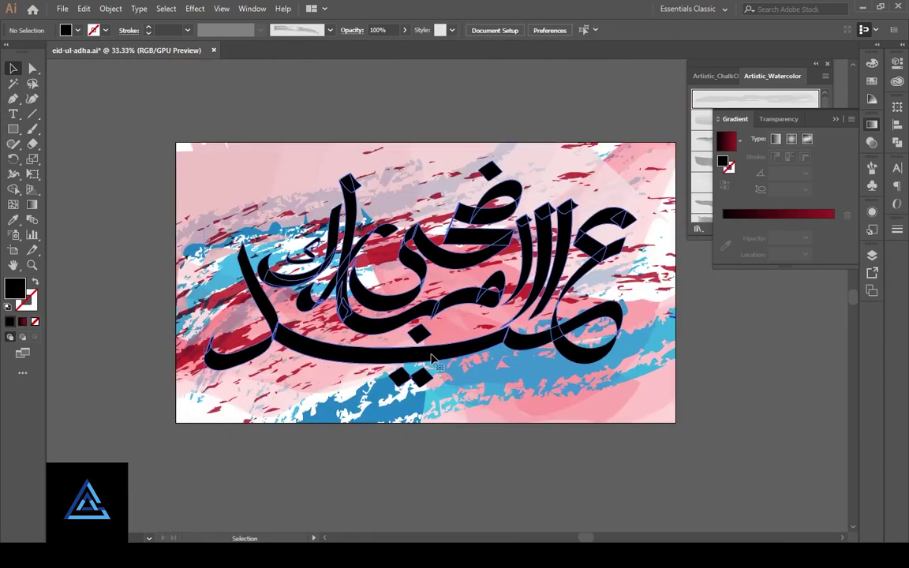
pyautogui.click(725, 140)
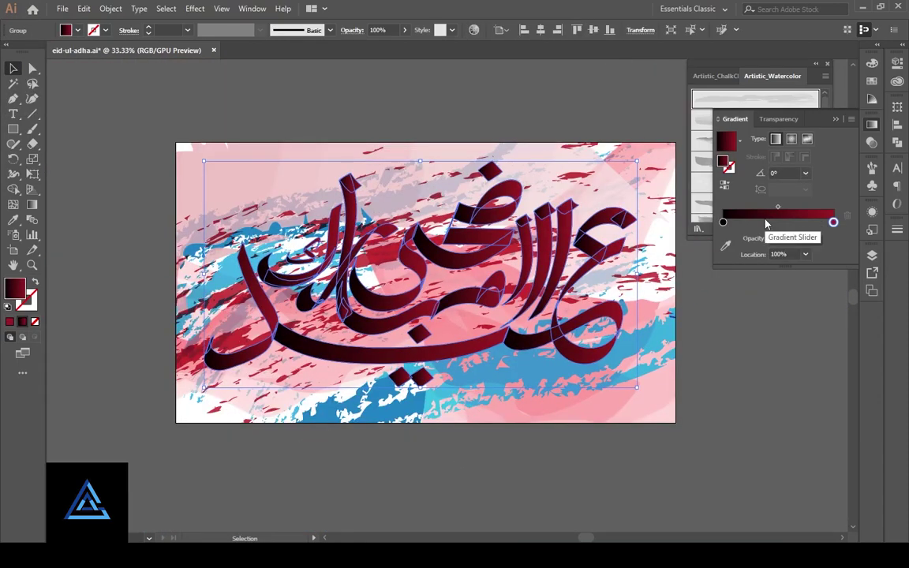
# Set the calligraphy gradient's right stop to bright lime green and its left stop to black
pyautogui.doubleClick(833, 222)
pyautogui.moveTo(728, 289); pyautogui.dragTo(792, 291)
pyautogui.moveTo(729, 313)
pyautogui.mouseDown()
pyautogui.moveTo(788, 310)
pyautogui.moveTo(742, 311)
pyautogui.mouseUp()
pyautogui.moveTo(731, 270)
pyautogui.mouseDown()
pyautogui.moveTo(797, 270)
pyautogui.moveTo(729, 269)
pyautogui.mouseUp()
pyautogui.moveTo(792, 290)
pyautogui.mouseDown()
pyautogui.moveTo(729, 289)
pyautogui.moveTo(729, 311)
pyautogui.mouseUp()
pyautogui.press('Escape')
pyautogui.click(466, 448)
# Bring the ع stroke and another overlapping letter stroke to the front
pyautogui.press('a')
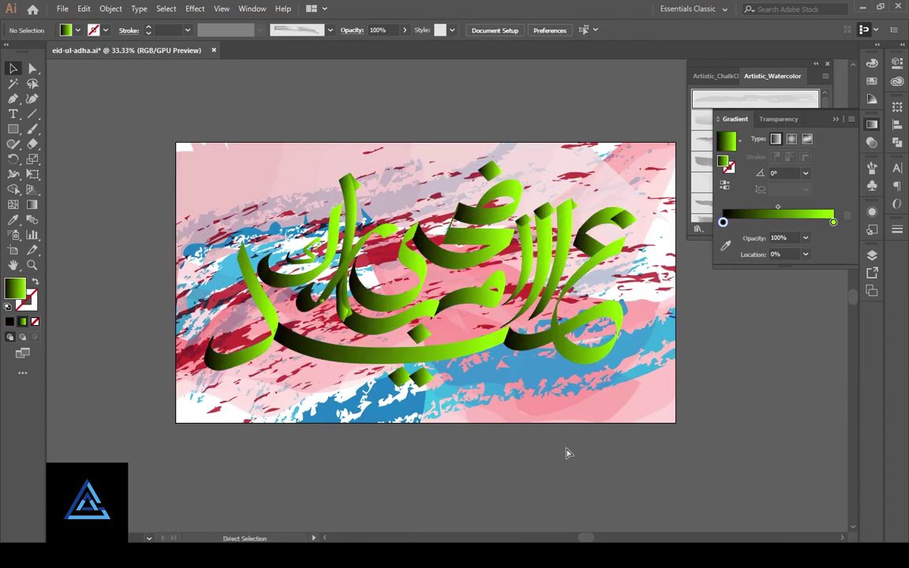
pyautogui.hotkey('ctrl', '+')
pyautogui.rightClick(497, 228)
pyautogui.click(651, 367)
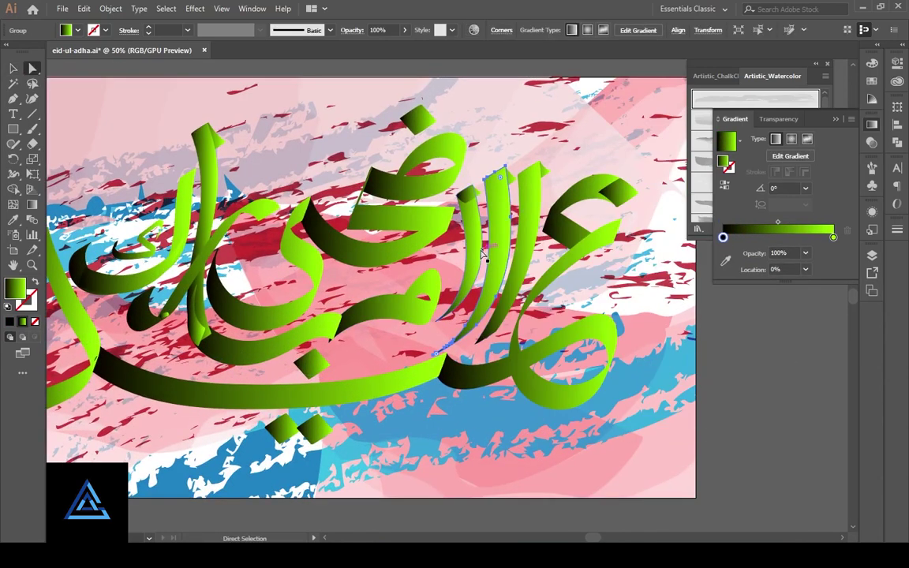
pyautogui.rightClick(497, 245)
pyautogui.click(653, 381)
pyautogui.rightClick(611, 227)
pyautogui.click(733, 358)
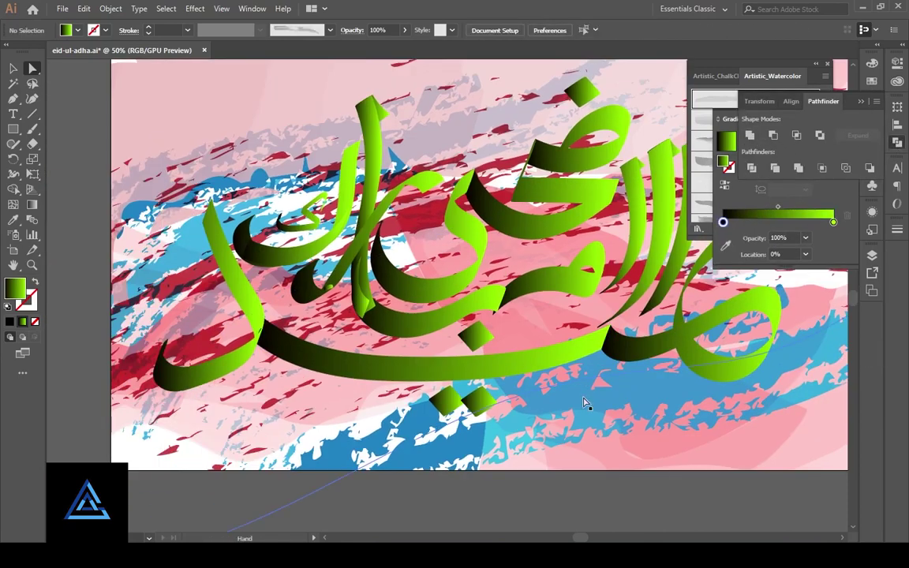
# Unite the tall vertical letter stroke and restack the curved stroke in front of it
pyautogui.click(365, 272)
pyautogui.click(748, 135)
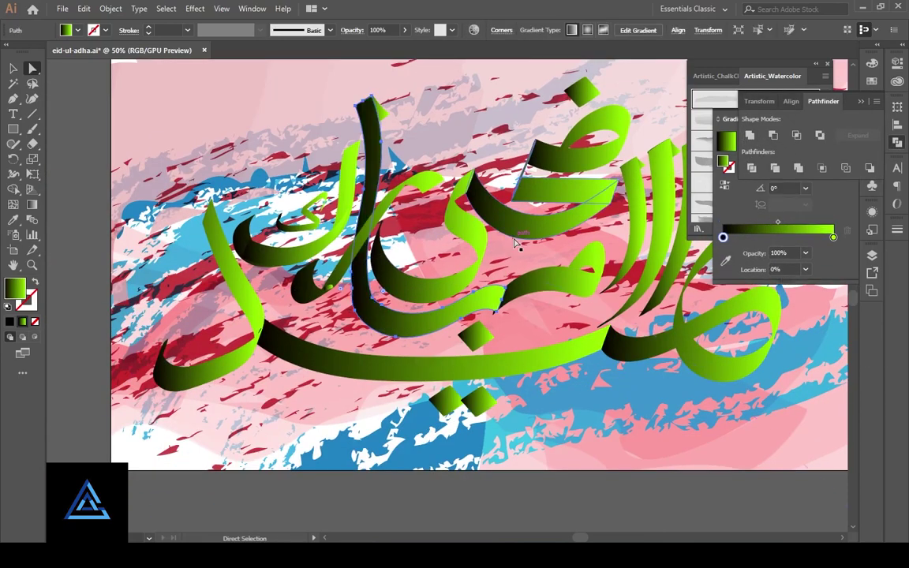
pyautogui.rightClick(243, 153)
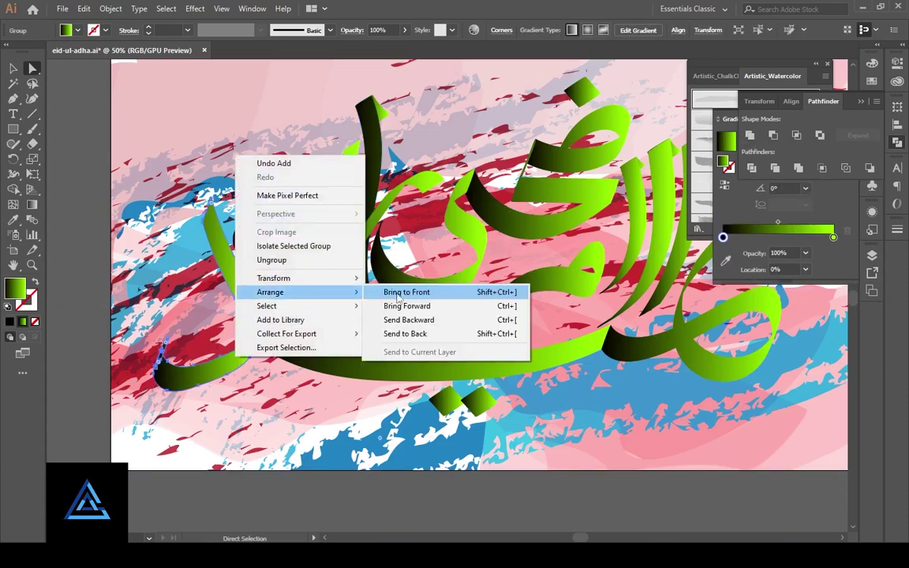
pyautogui.click(416, 290)
pyautogui.click(313, 496)
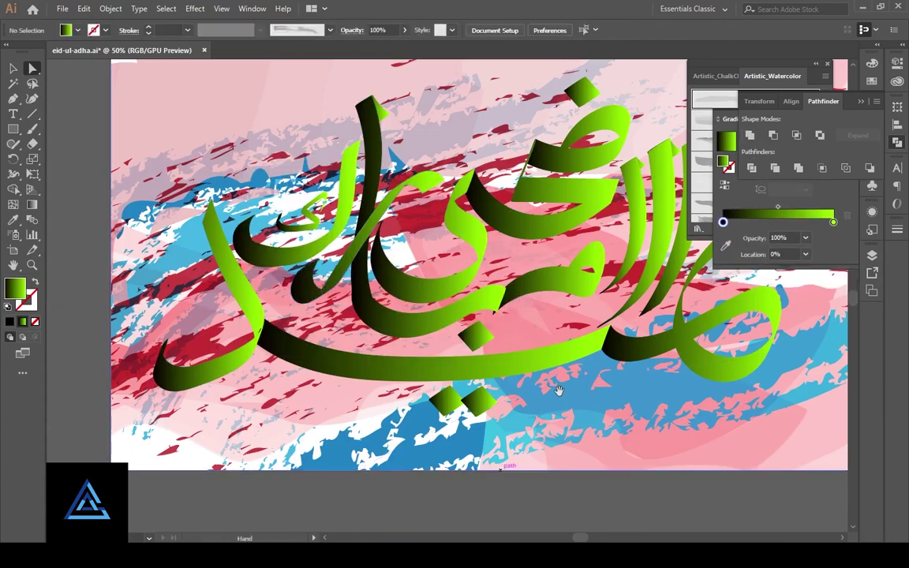
# Unite a left-side letter stroke with Pathfinder and select the thin bottom path
pyautogui.moveTo(571, 380); pyautogui.dragTo(513, 426)
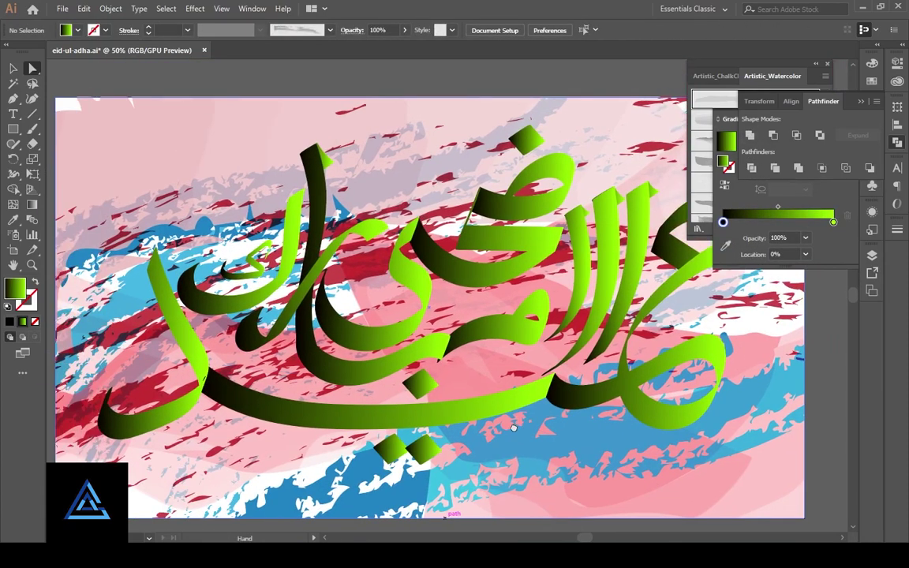
pyautogui.click(419, 284)
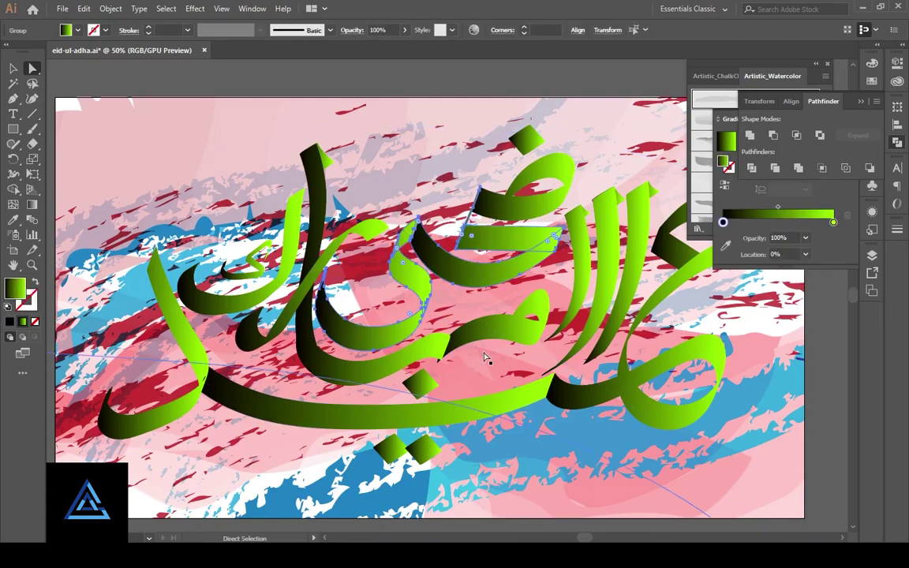
pyautogui.click(750, 136)
pyautogui.rightClick(507, 334)
pyautogui.click(513, 410)
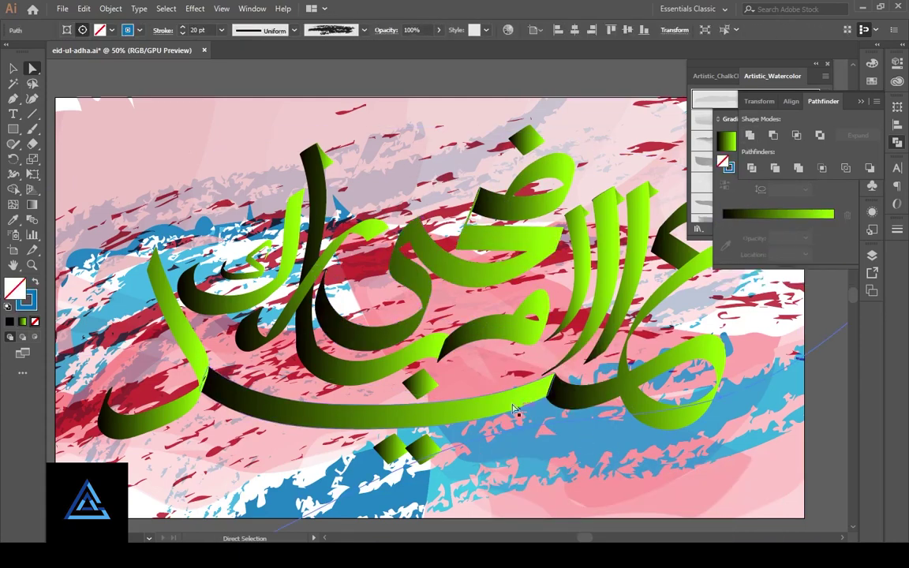
pyautogui.hotkey('ctrl', '-')
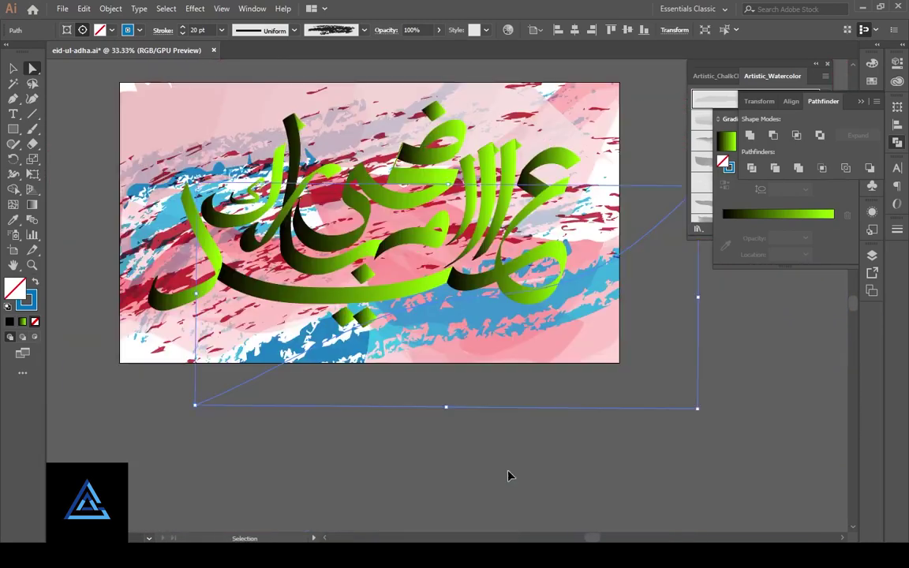
# Set the calligraphy gradient's right stop to yellow and its left stop to dark red
pyautogui.scroll(2, 406, 388)
pyautogui.click(420, 365)
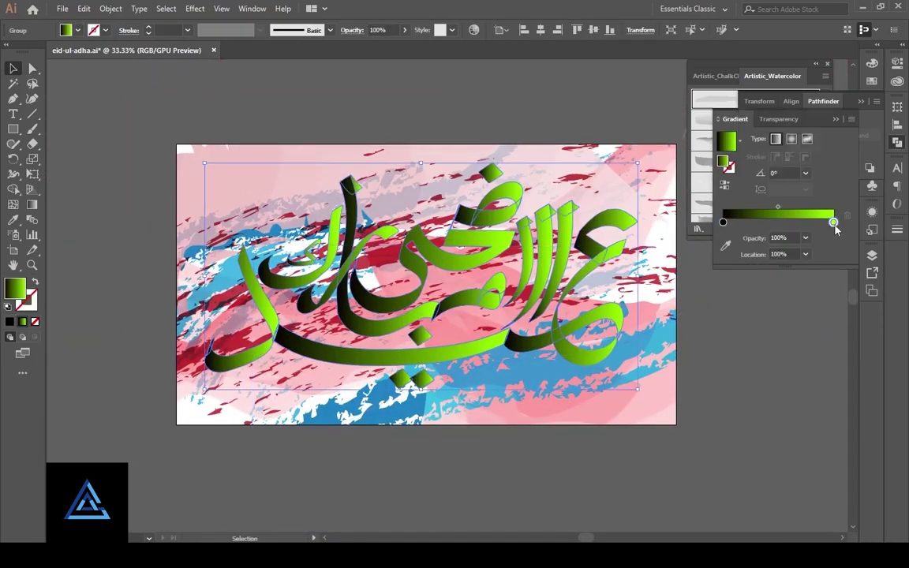
pyautogui.doubleClick(832, 222)
pyautogui.moveTo(764, 269); pyautogui.dragTo(786, 269)
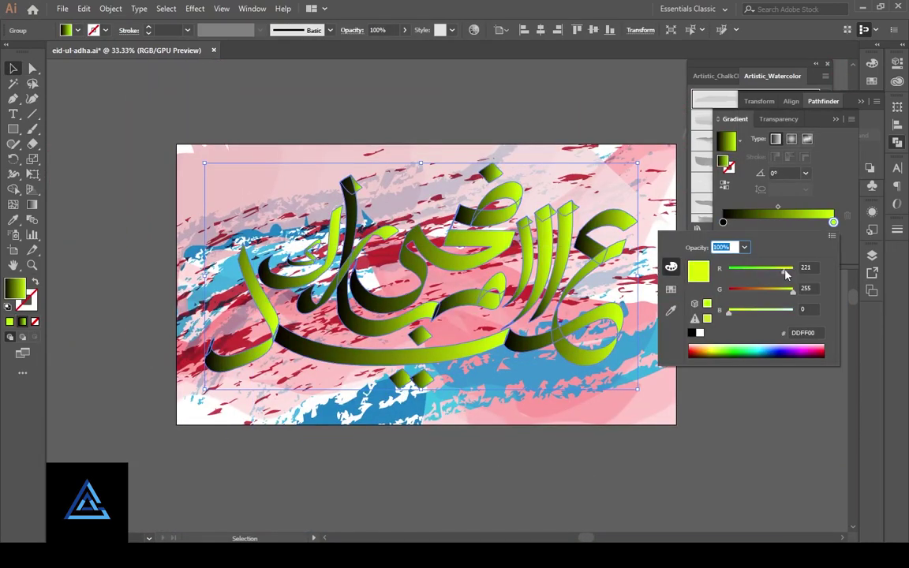
pyautogui.doubleClick(723, 223)
pyautogui.moveTo(728, 269); pyautogui.dragTo(765, 279)
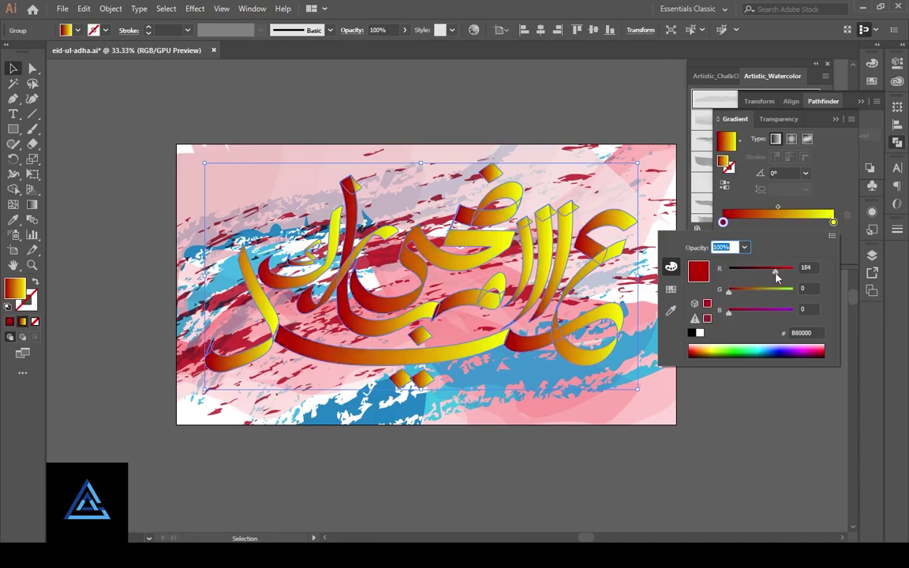
pyautogui.press('Escape')
pyautogui.click(749, 331)
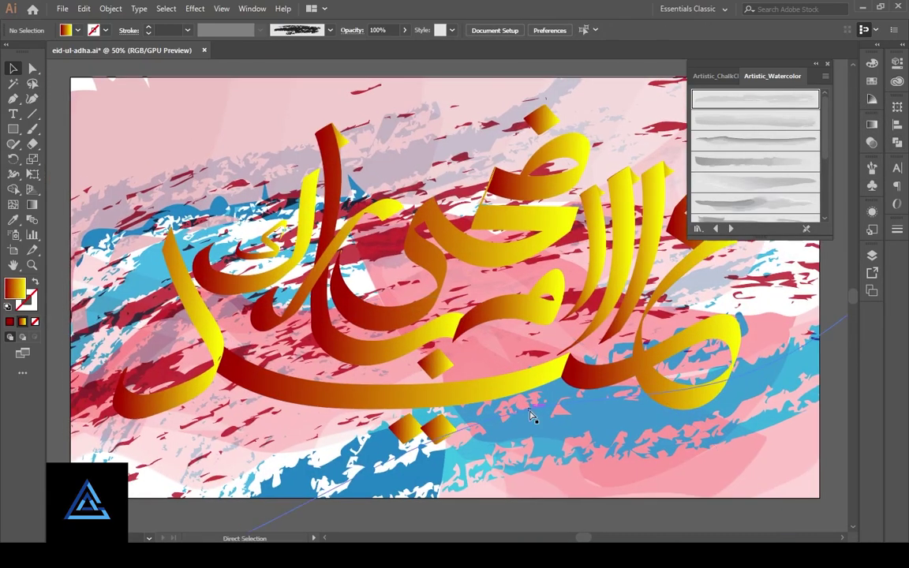